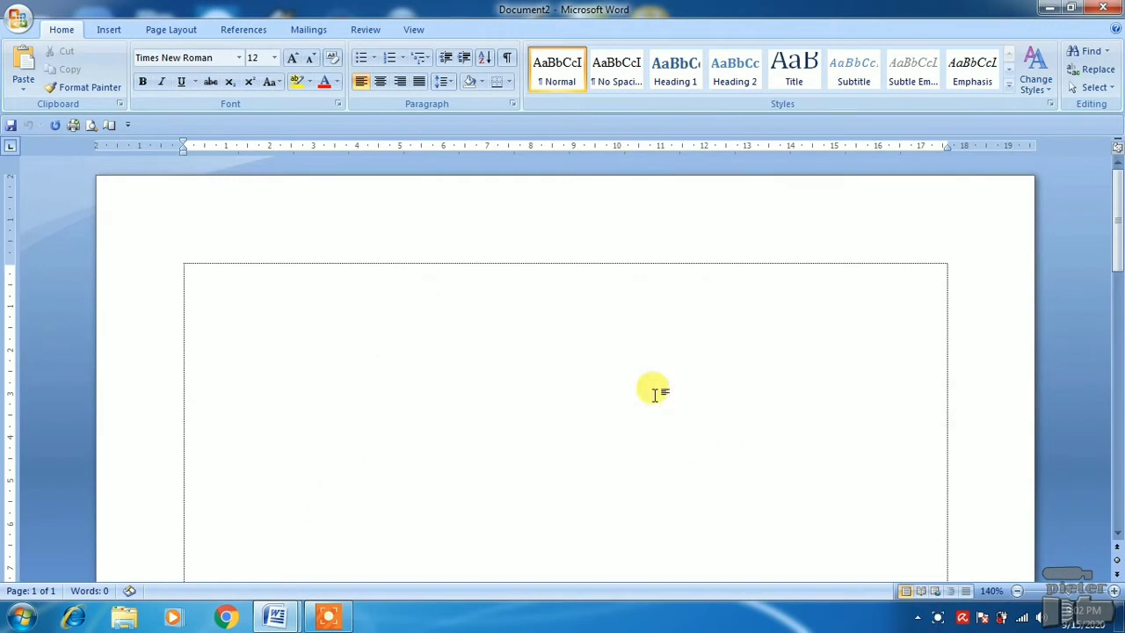
{"action": "scroll", "coordinate": [654, 393], "scroll_direction": "down", "scroll_amount": 6}
{"action": "scroll", "coordinate": [656, 399], "scroll_direction": "up", "scroll_amount": 5}
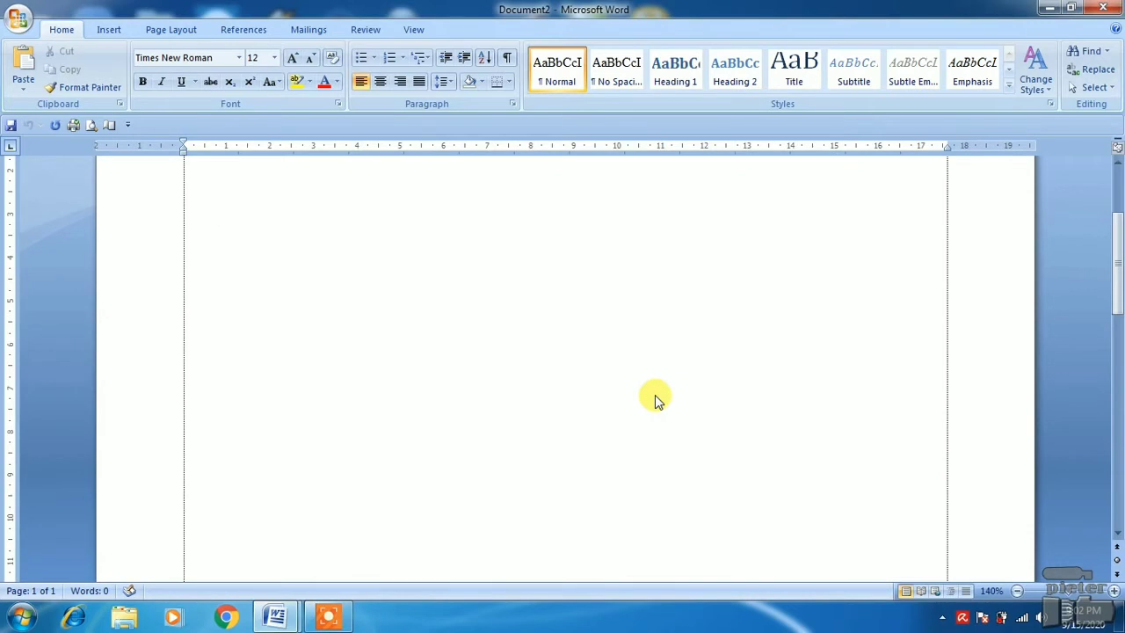
{"action": "scroll", "coordinate": [656, 399], "scroll_direction": "up", "scroll_amount": 2}
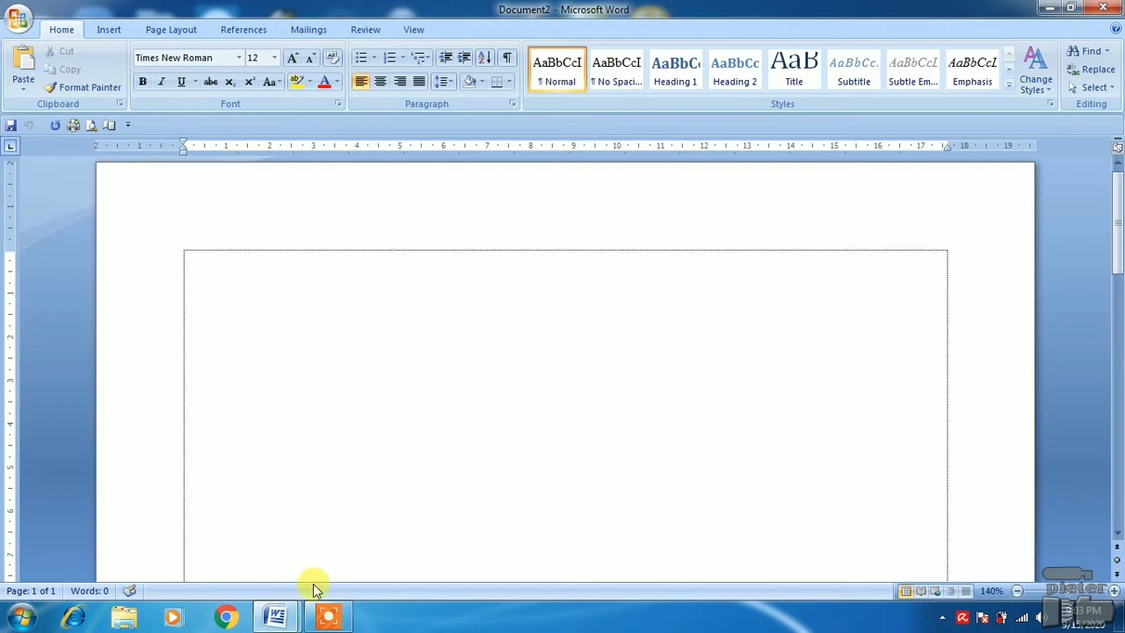
Step: Switch to the ORIENTASI KERTAS 2 document and examine the SURAT KEPUTUSAN heading on its first page
{"action": "mouse_move", "coordinate": [281, 622]}
{"action": "left_click", "coordinate": [224, 518]}
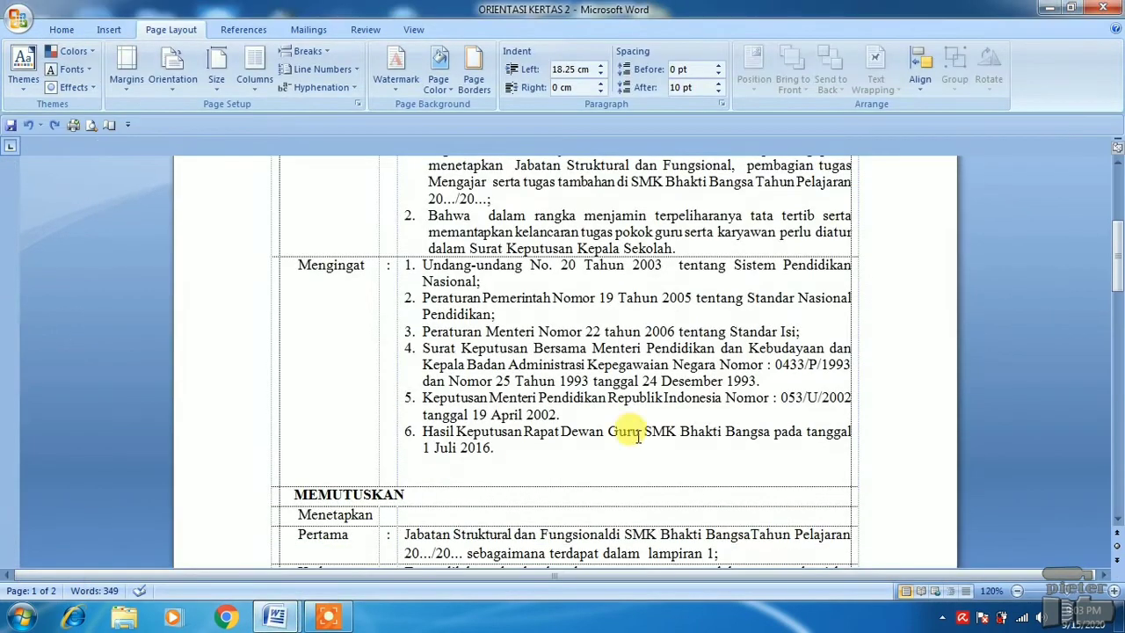
{"action": "scroll", "coordinate": [638, 439], "scroll_direction": "up", "scroll_amount": 4}
{"action": "left_click", "coordinate": [753, 311]}
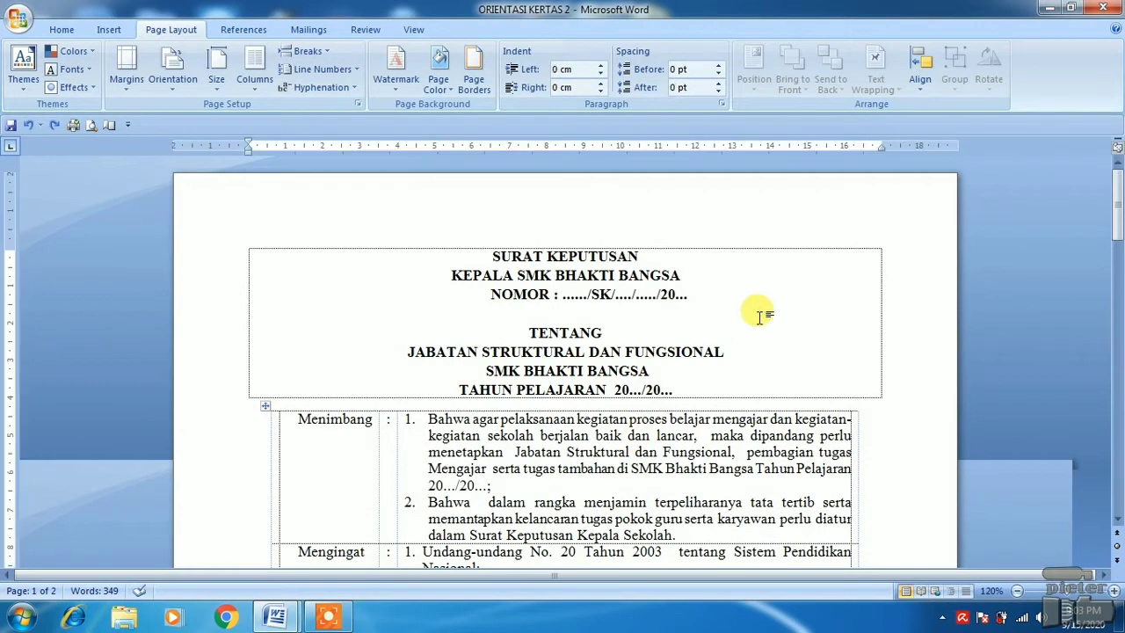
{"action": "scroll", "coordinate": [757, 318], "scroll_direction": "down", "scroll_amount": 2}
{"action": "scroll", "coordinate": [758, 318], "scroll_direction": "up", "scroll_amount": 2}
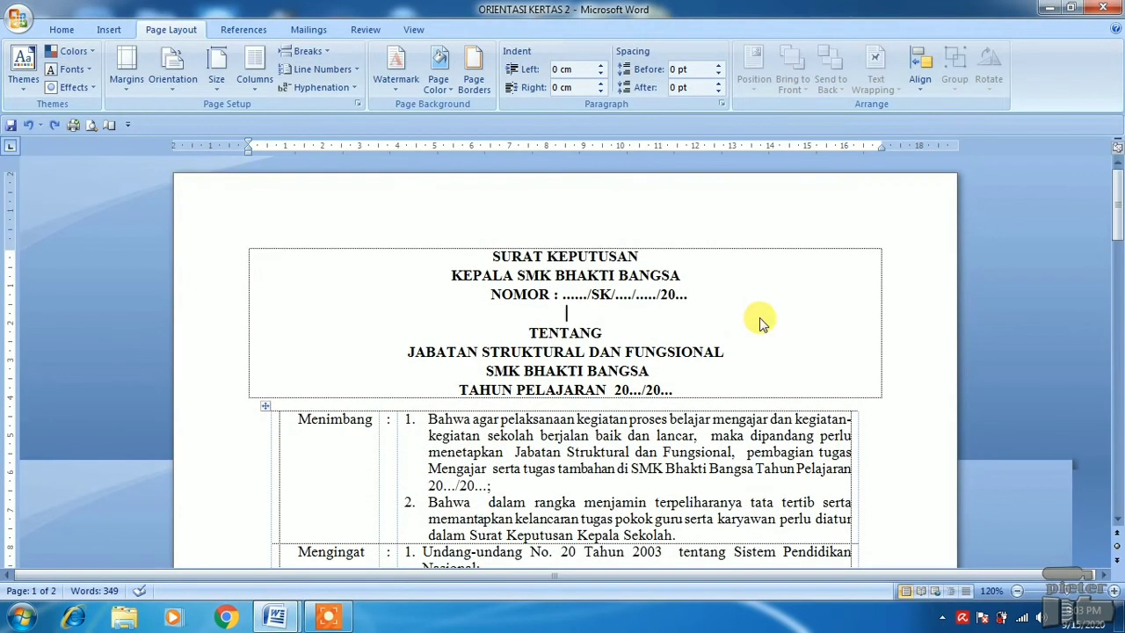
{"action": "left_click", "coordinate": [324, 330]}
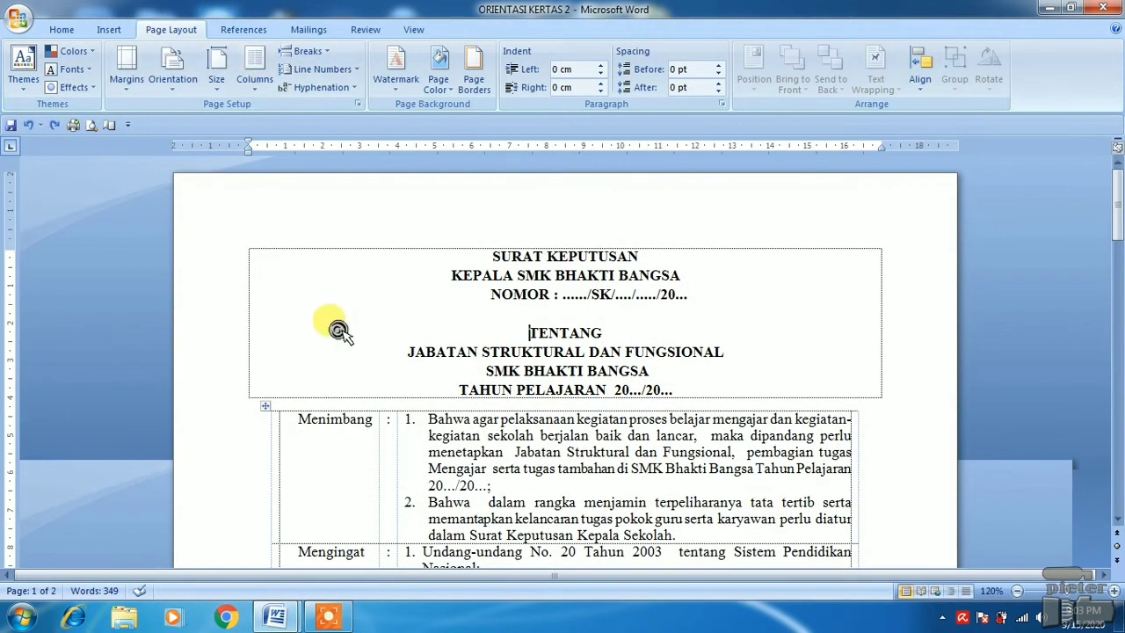
{"action": "scroll", "coordinate": [337, 327], "scroll_direction": "down", "scroll_amount": 2}
{"action": "scroll", "coordinate": [613, 378], "scroll_direction": "up", "scroll_amount": 2}
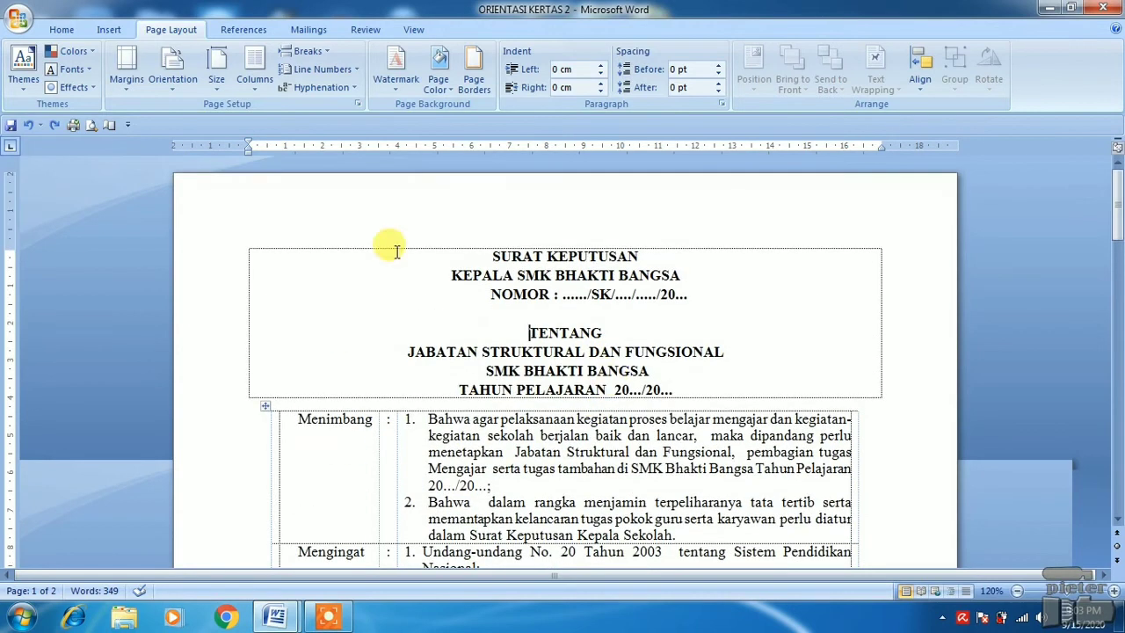
{"action": "left_click", "coordinate": [60, 27]}
{"action": "left_click", "coordinate": [416, 314]}
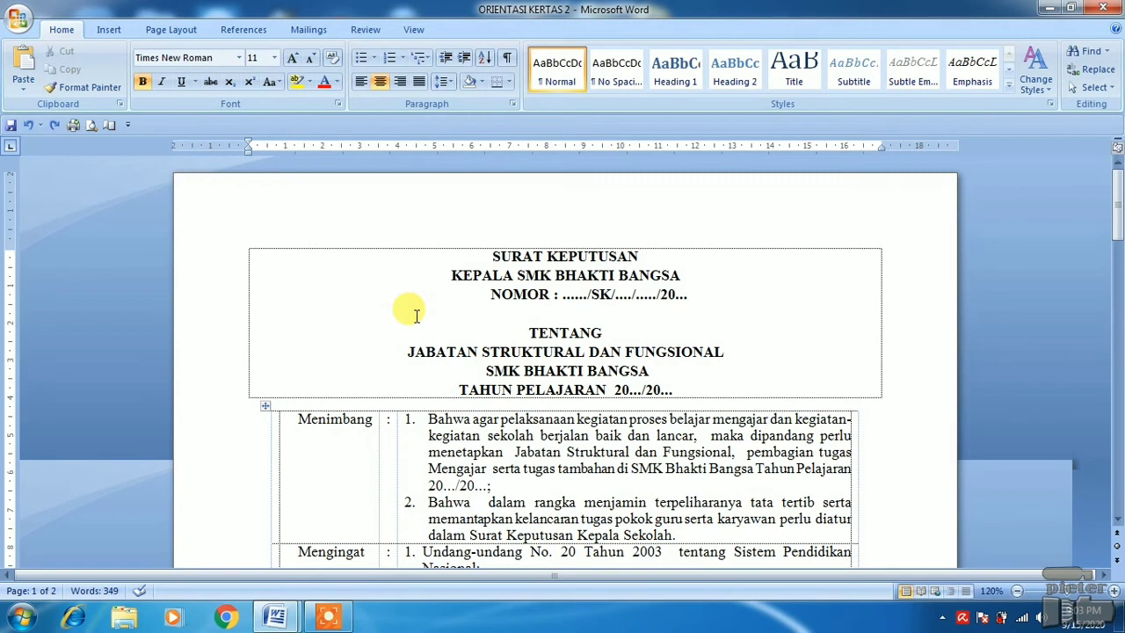
Step: Read through the decree from its heading to the signature block and on to the Lampiran 1 page
{"action": "scroll", "coordinate": [416, 314], "scroll_direction": "down", "scroll_amount": 3}
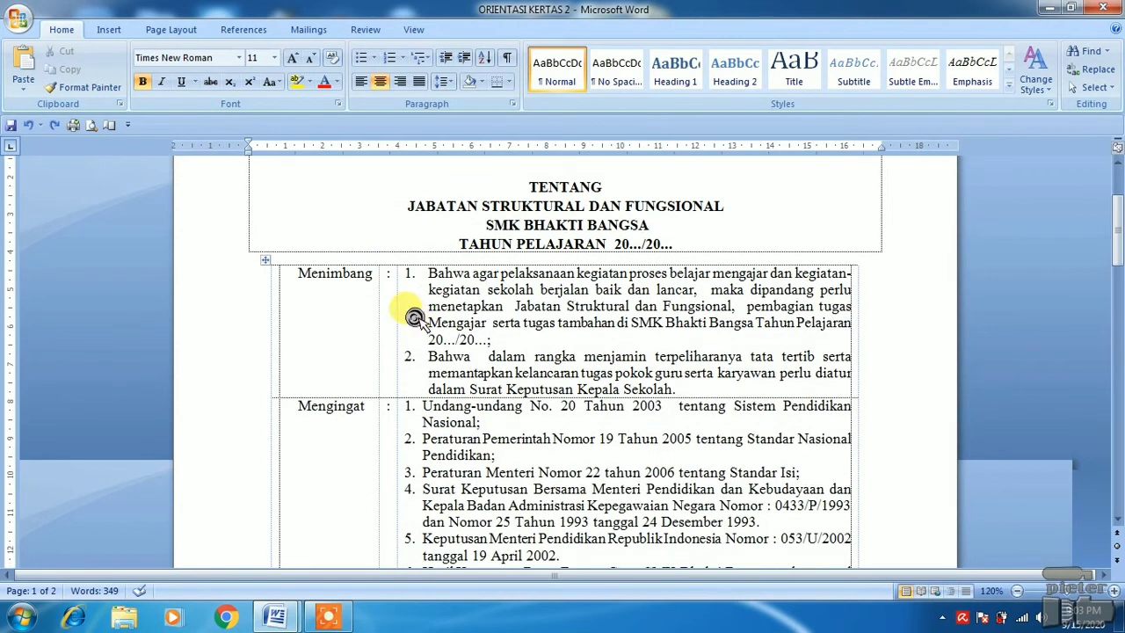
{"action": "scroll", "coordinate": [417, 316], "scroll_direction": "up", "scroll_amount": 2}
{"action": "scroll", "coordinate": [415, 316], "scroll_direction": "up", "scroll_amount": 1}
{"action": "scroll", "coordinate": [415, 316], "scroll_direction": "down", "scroll_amount": 1}
{"action": "scroll", "coordinate": [417, 319], "scroll_direction": "up", "scroll_amount": 1}
{"action": "scroll", "coordinate": [415, 316], "scroll_direction": "down", "scroll_amount": 18}
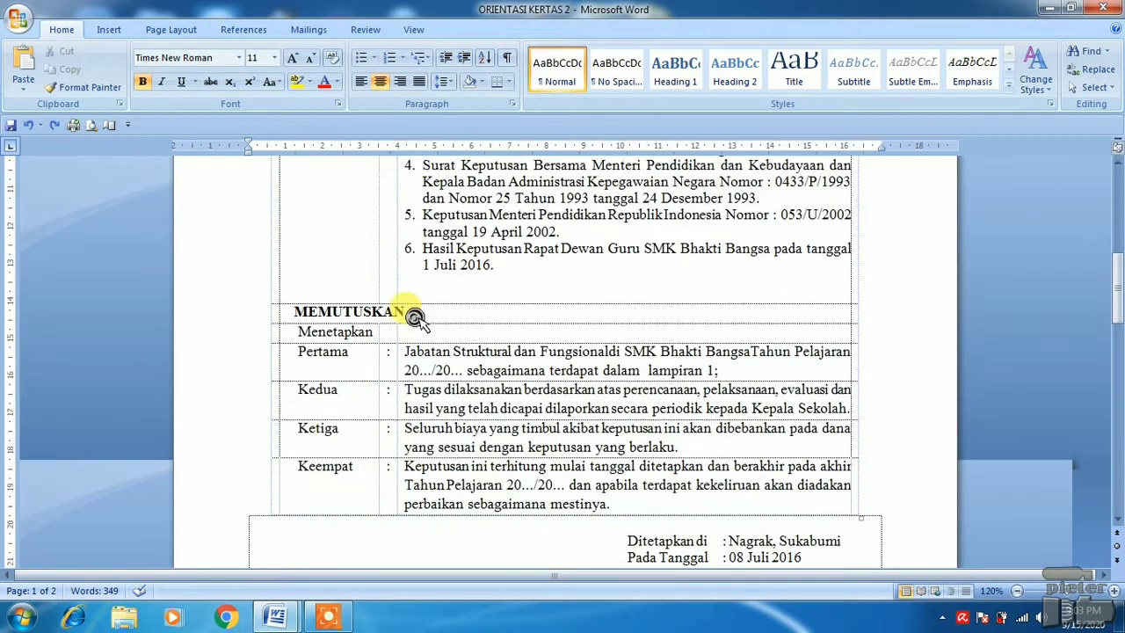
{"action": "scroll", "coordinate": [415, 318], "scroll_direction": "down", "scroll_amount": 2}
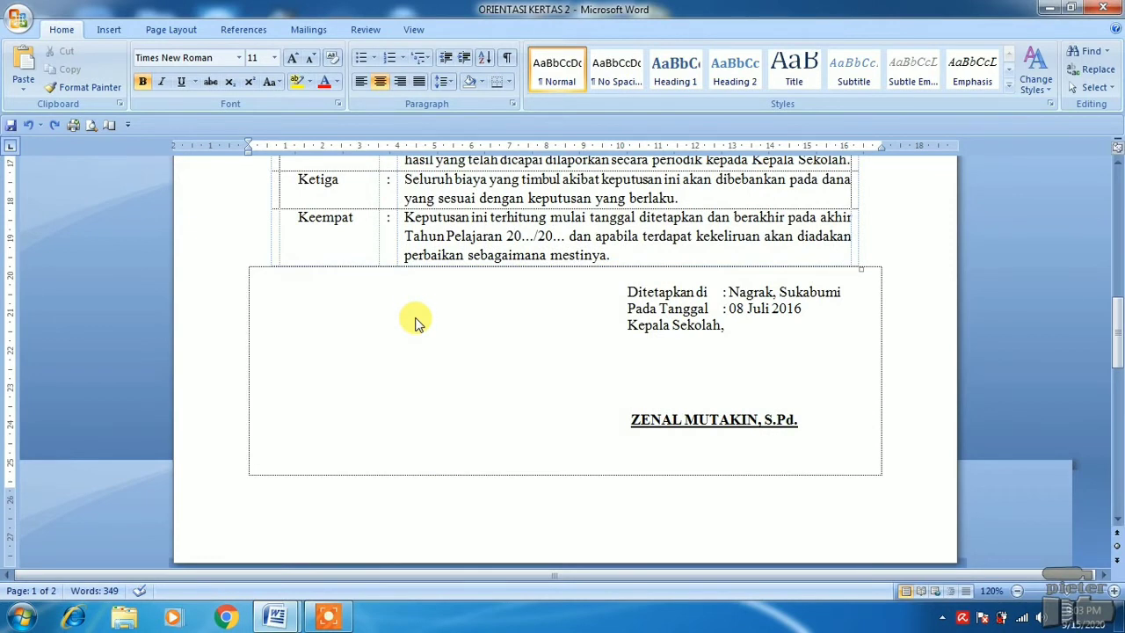
{"action": "scroll", "coordinate": [416, 321], "scroll_direction": "down", "scroll_amount": 7}
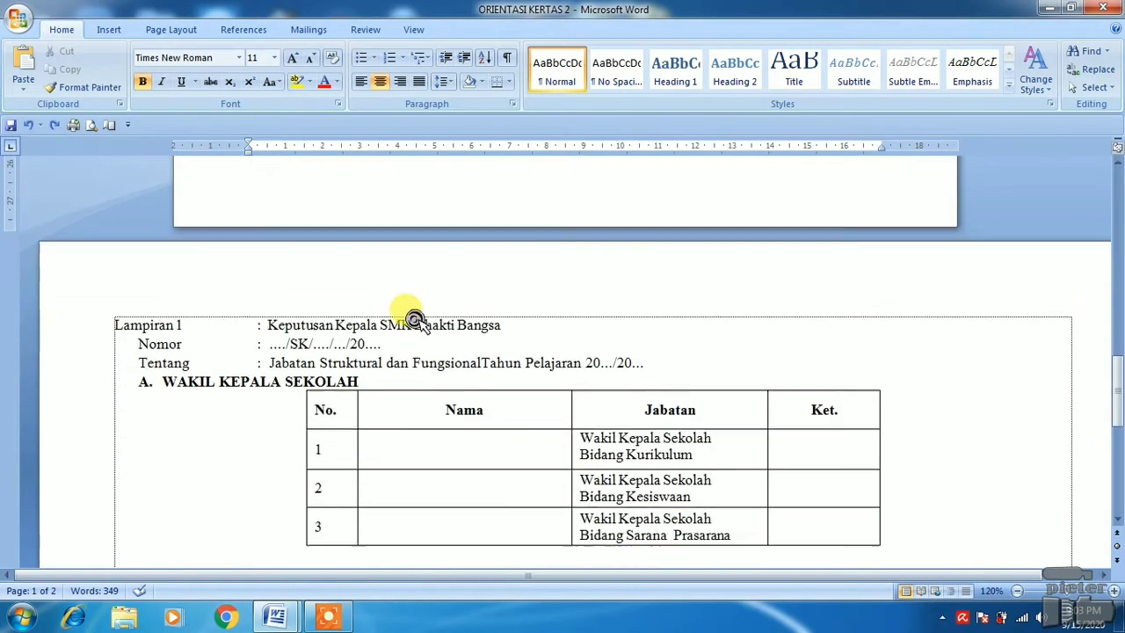
{"action": "scroll", "coordinate": [417, 318], "scroll_direction": "down", "scroll_amount": 2}
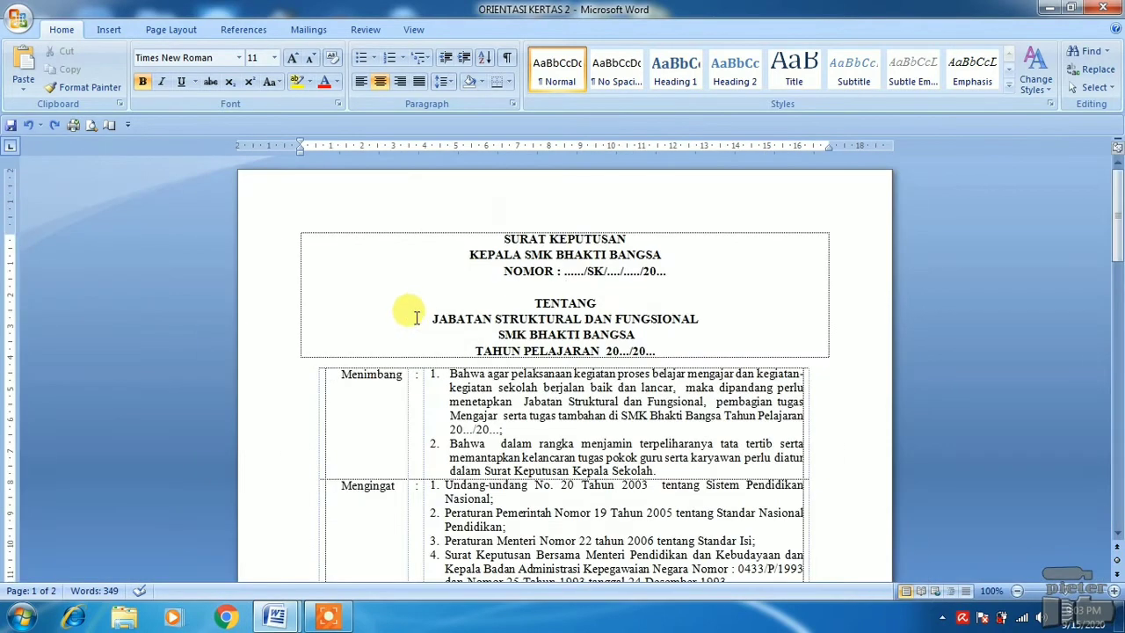
Step: Compare the layout of the portrait decree page with the landscape Lampiran 1 page at 100% zoom
{"action": "scroll", "coordinate": [417, 318], "scroll_direction": "down", "scroll_amount": 18}
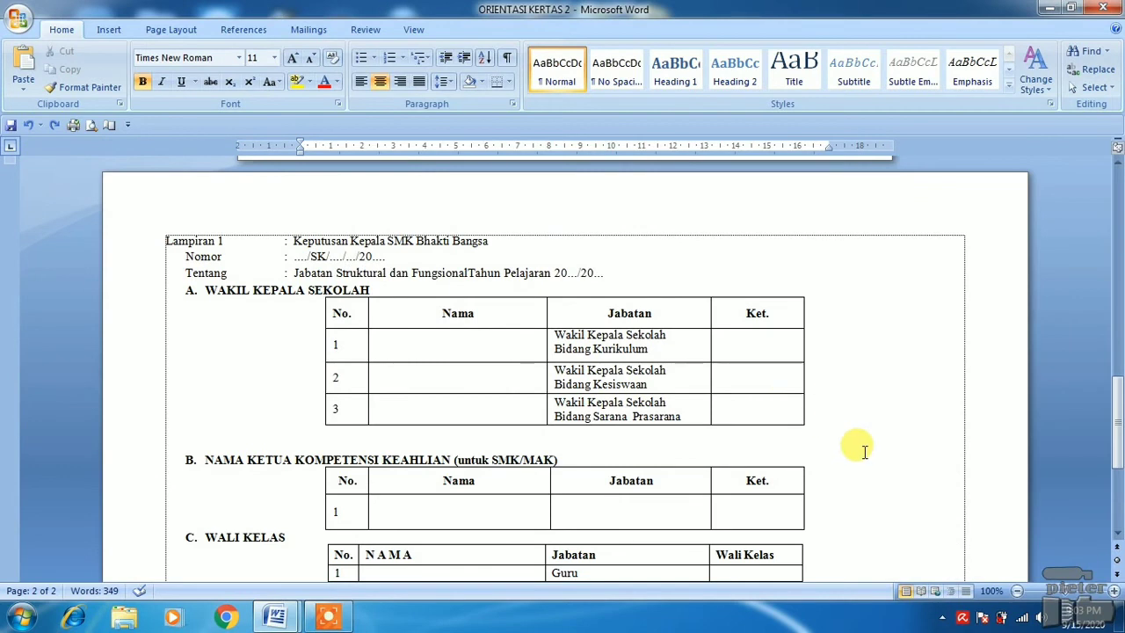
{"action": "scroll", "coordinate": [864, 452], "scroll_direction": "up", "scroll_amount": 2}
{"action": "scroll", "coordinate": [863, 453], "scroll_direction": "down", "scroll_amount": 7}
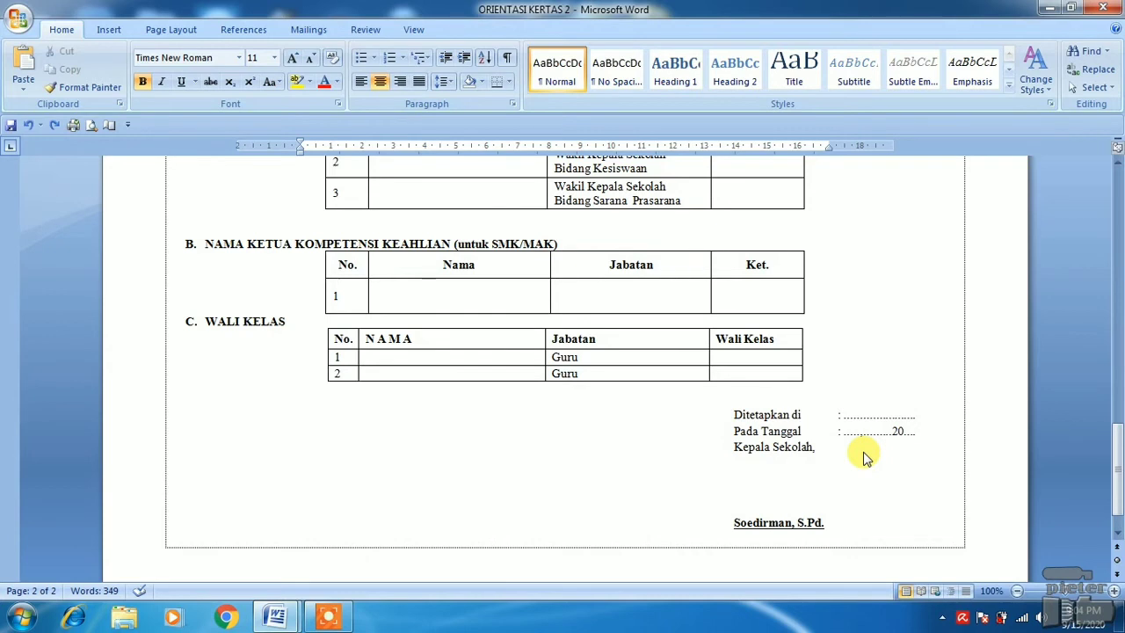
{"action": "scroll", "coordinate": [863, 455], "scroll_direction": "up", "scroll_amount": 15}
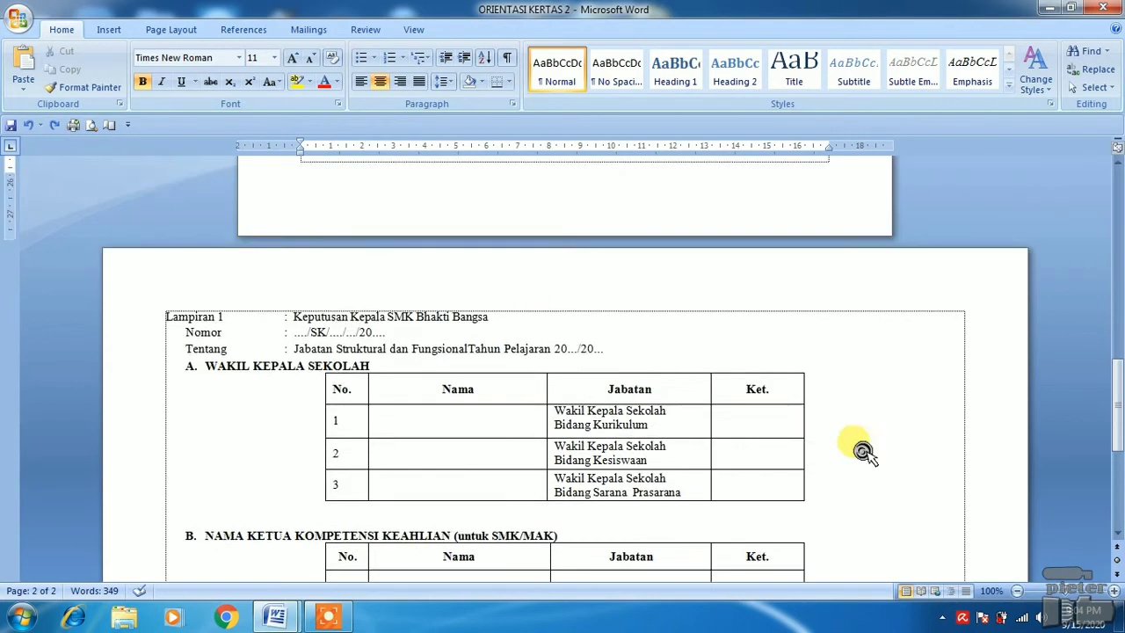
{"action": "scroll", "coordinate": [863, 429], "scroll_direction": "up", "scroll_amount": 10}
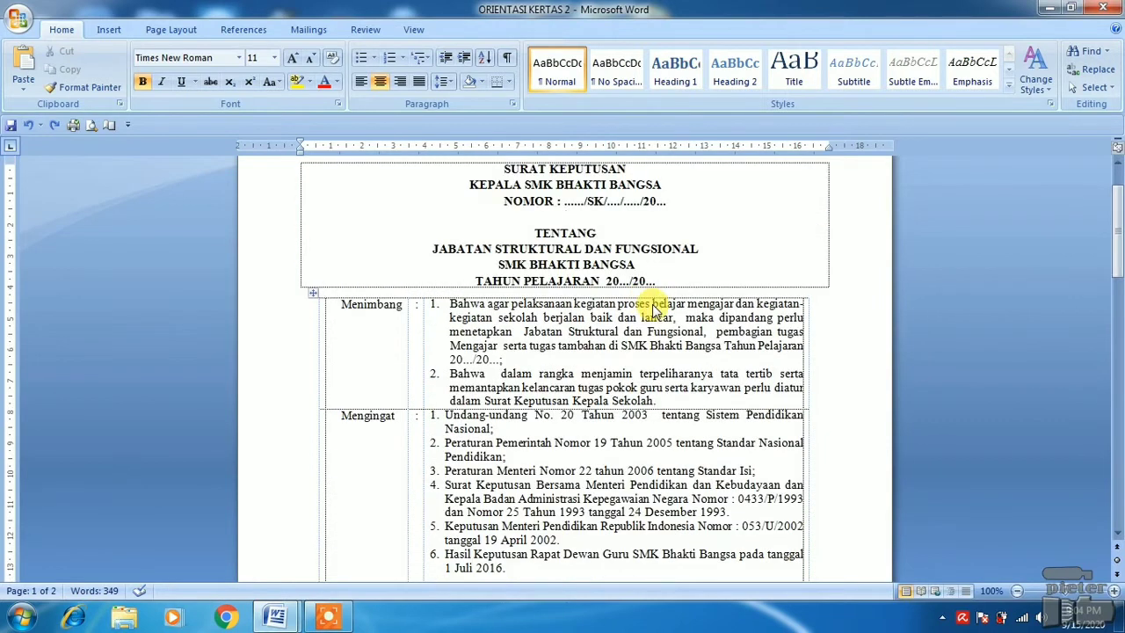
{"action": "scroll", "coordinate": [646, 361], "scroll_direction": "down", "scroll_amount": 12}
{"action": "scroll", "coordinate": [650, 363], "scroll_direction": "down", "scroll_amount": 6}
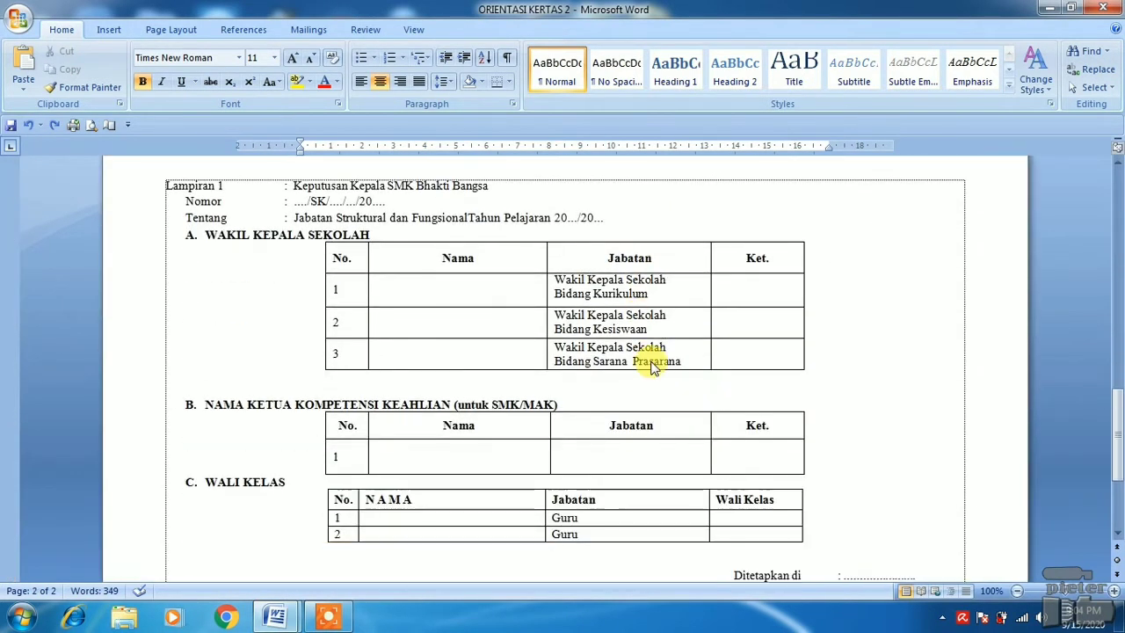
{"action": "scroll", "coordinate": [652, 368], "scroll_direction": "up", "scroll_amount": 6}
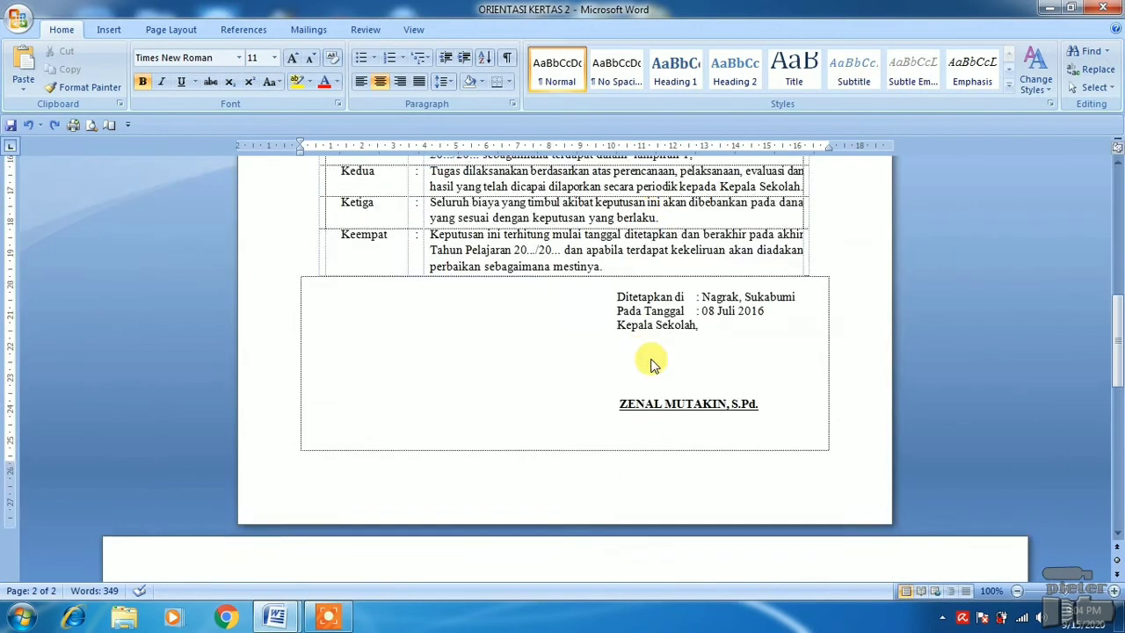
{"action": "scroll", "coordinate": [651, 363], "scroll_direction": "up", "scroll_amount": 10}
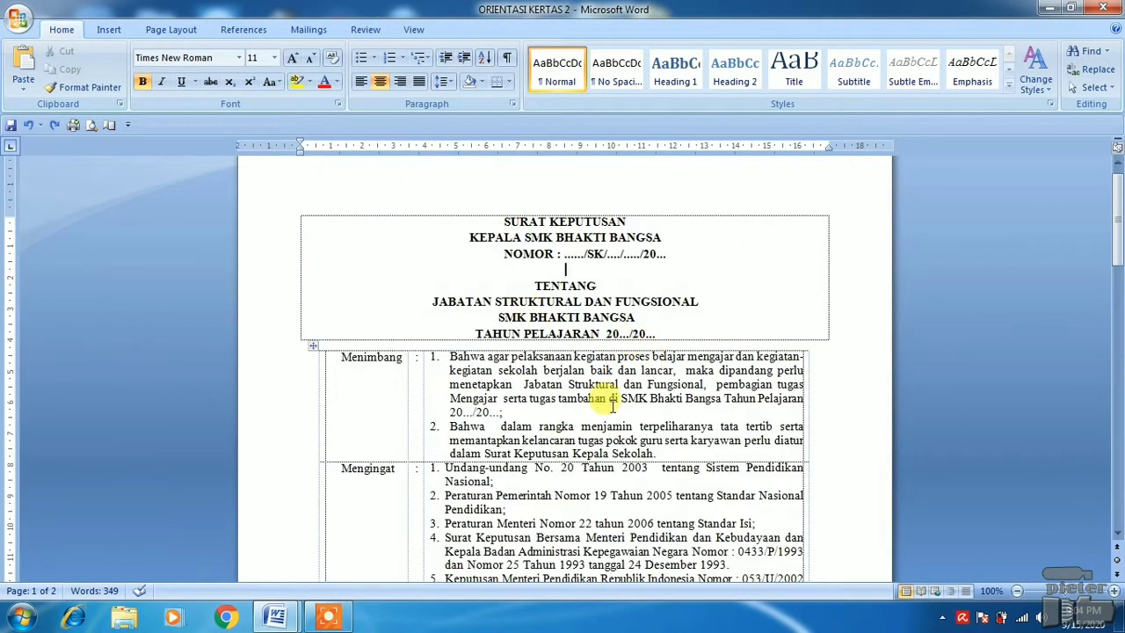
Step: Review the Menimbang, Mengingat and Memutuskan sections and the tables of Lampiran 1 once more
{"action": "scroll", "coordinate": [537, 429], "scroll_direction": "down", "scroll_amount": 3}
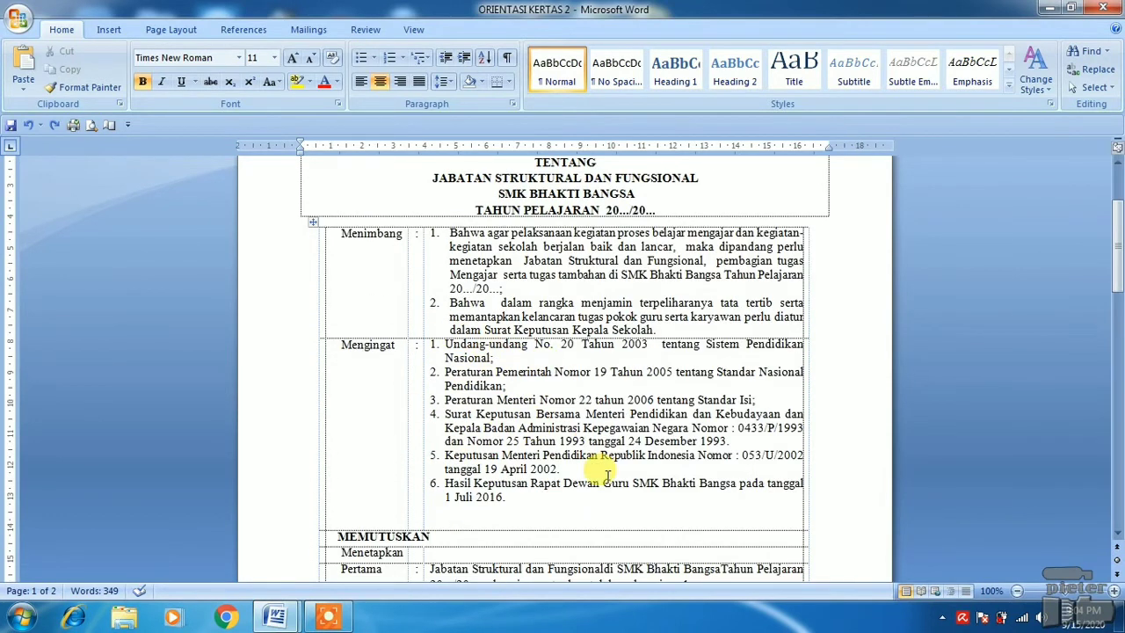
{"action": "scroll", "coordinate": [605, 474], "scroll_direction": "up", "scroll_amount": 2}
{"action": "scroll", "coordinate": [606, 478], "scroll_direction": "down", "scroll_amount": 6}
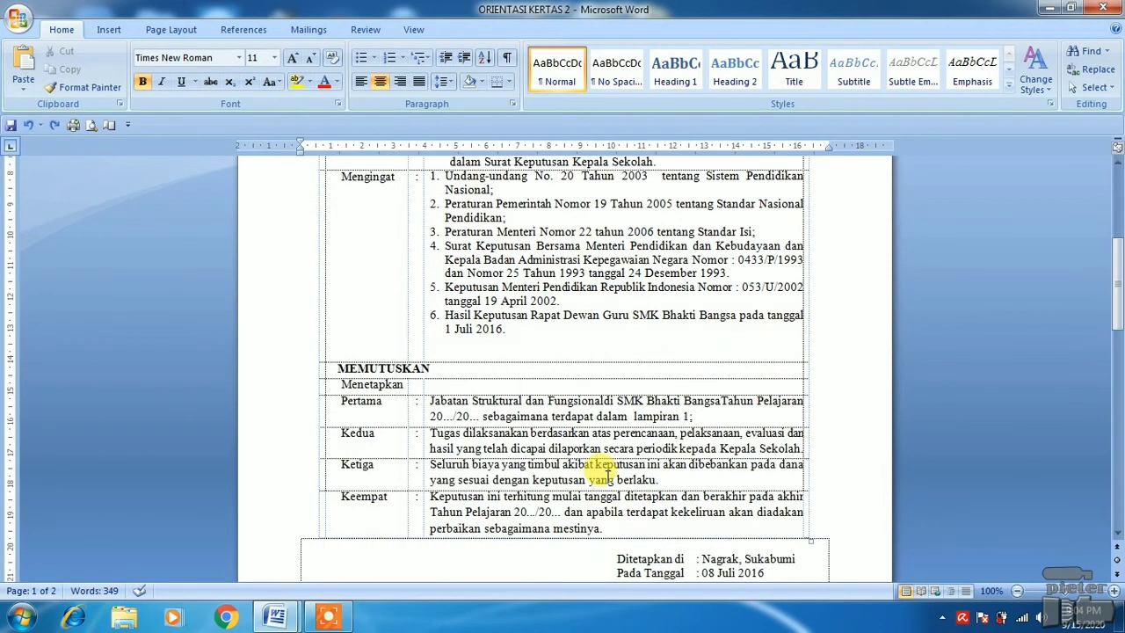
{"action": "scroll", "coordinate": [606, 475], "scroll_direction": "down", "scroll_amount": 15}
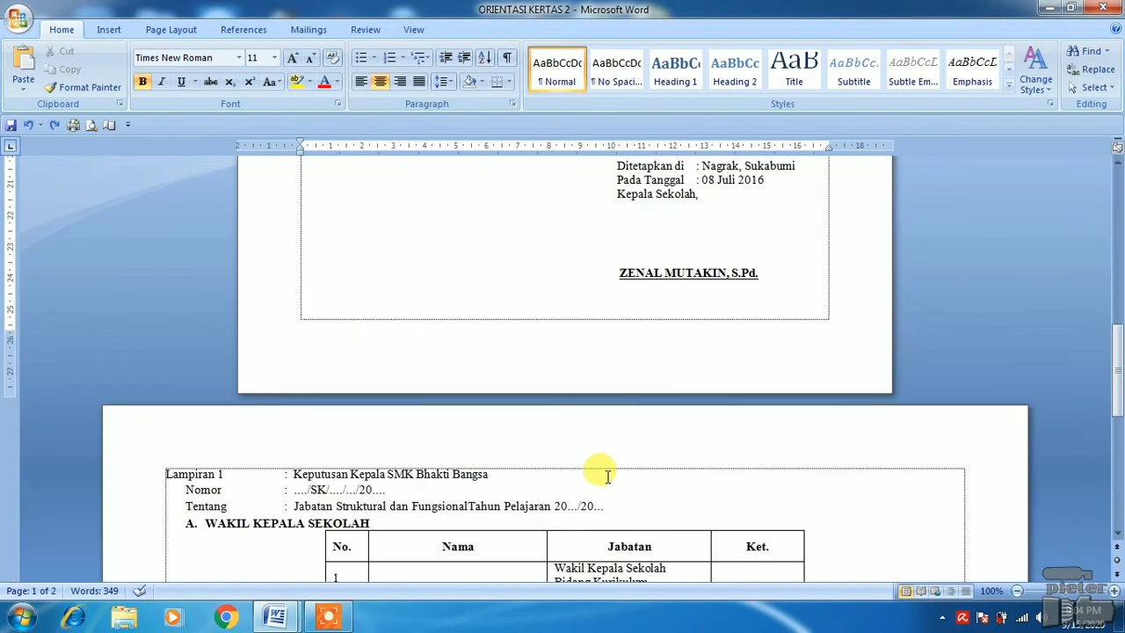
{"action": "scroll", "coordinate": [605, 473], "scroll_direction": "down", "scroll_amount": 2}
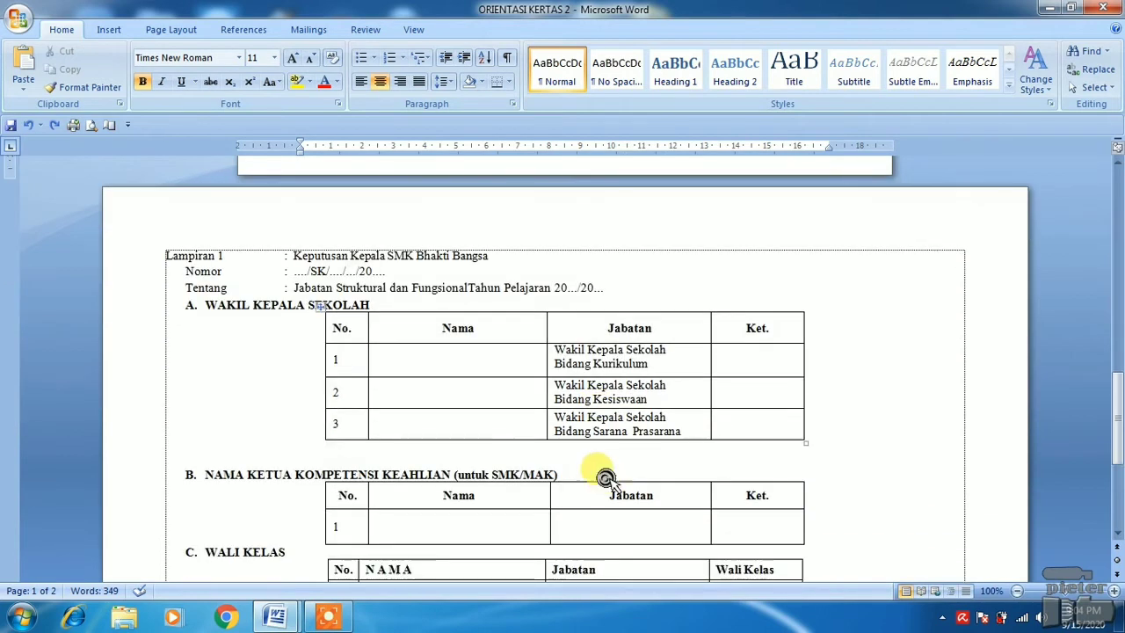
{"action": "scroll", "coordinate": [604, 472], "scroll_direction": "down", "scroll_amount": 2}
{"action": "scroll", "coordinate": [607, 479], "scroll_direction": "down", "scroll_amount": 1}
Step: Switch to the blank Document2 and look over its empty portrait page at 120% zoom
{"action": "mouse_move", "coordinate": [275, 617]}
{"action": "left_click", "coordinate": [334, 552]}
{"action": "scroll", "coordinate": [480, 394], "scroll_direction": "down", "scroll_amount": 10}
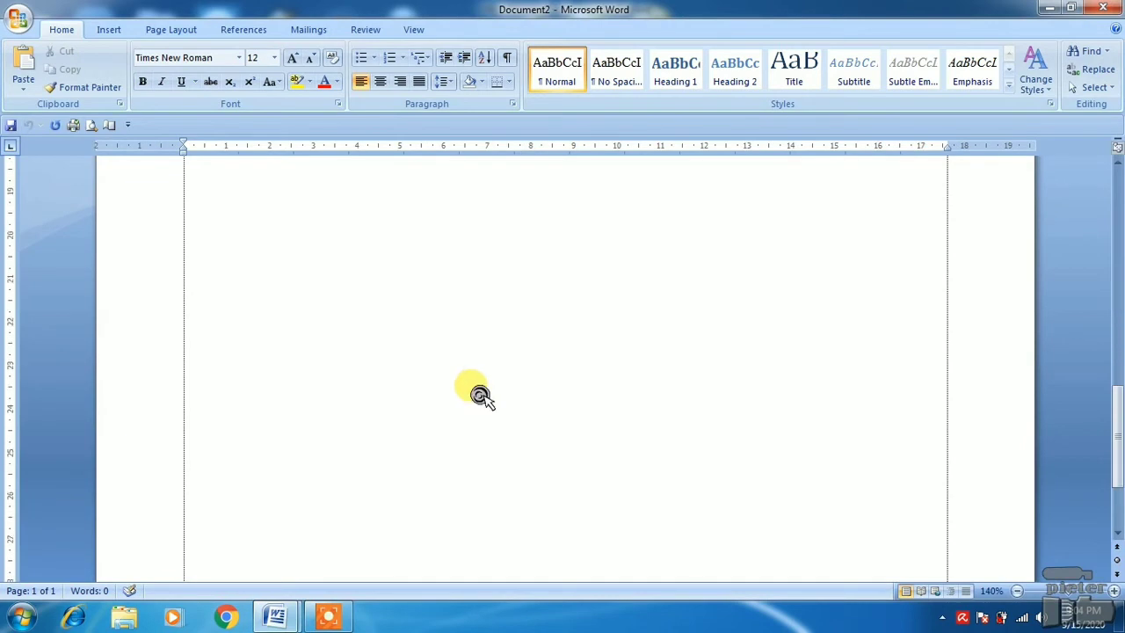
{"action": "scroll", "coordinate": [480, 393], "scroll_direction": "down", "scroll_amount": 2}
{"action": "scroll", "coordinate": [481, 394], "scroll_direction": "down", "scroll_amount": 2}
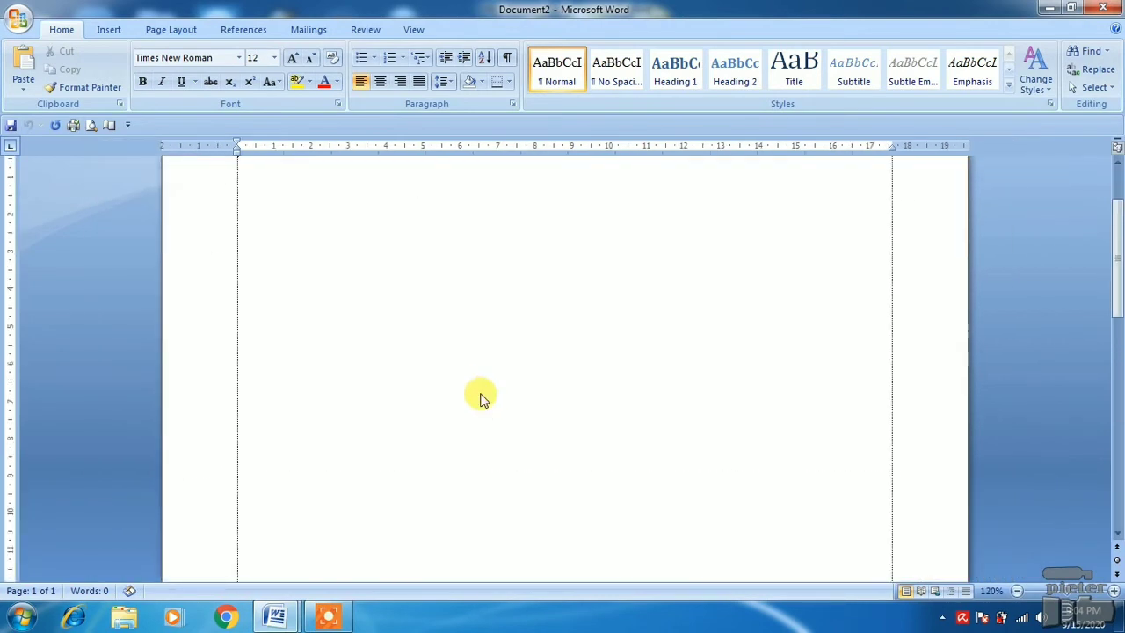
{"action": "scroll", "coordinate": [471, 249], "scroll_direction": "up", "scroll_amount": 2}
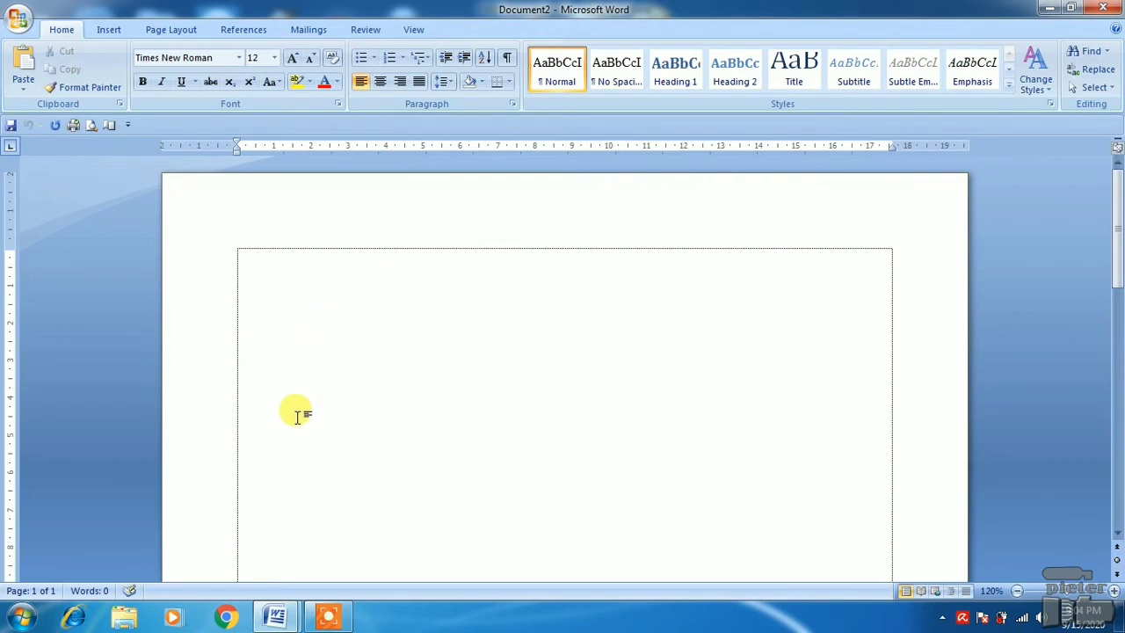
Step: Copy the decree from heading through signature block in ORIENTASI KERTAS 2 and paste it into the blank Document2
{"action": "mouse_move", "coordinate": [283, 620]}
{"action": "left_click", "coordinate": [255, 558]}
{"action": "left_click_drag", "start_coordinate": [499, 236], "coordinate": [790, 514]}
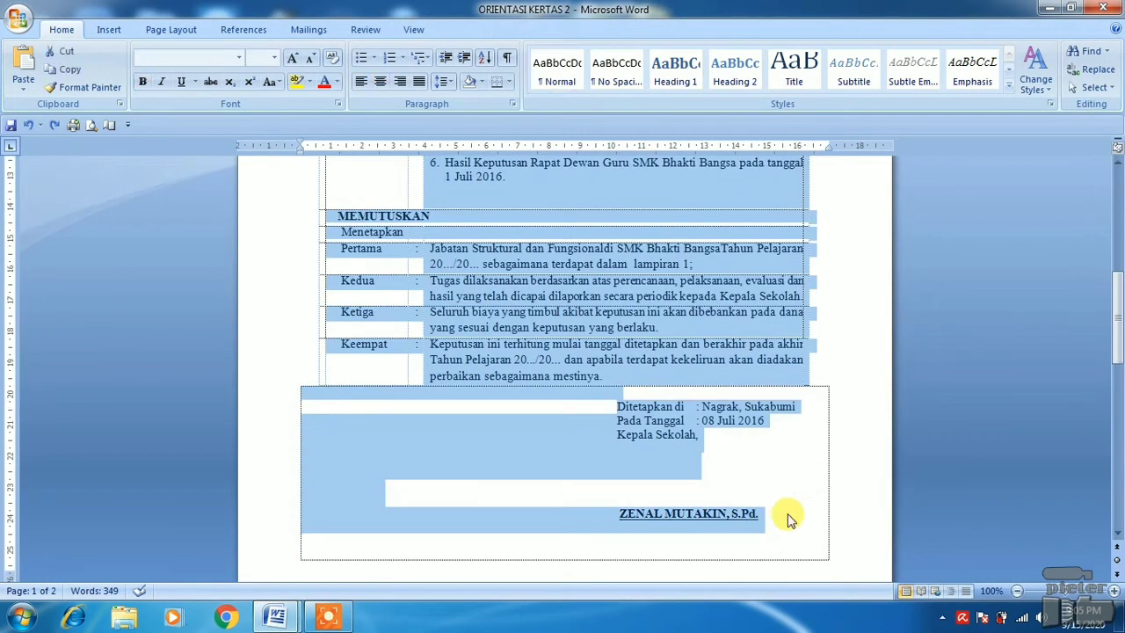
{"action": "key", "text": "super+Tab"}
{"action": "key", "text": "super+Tab"}
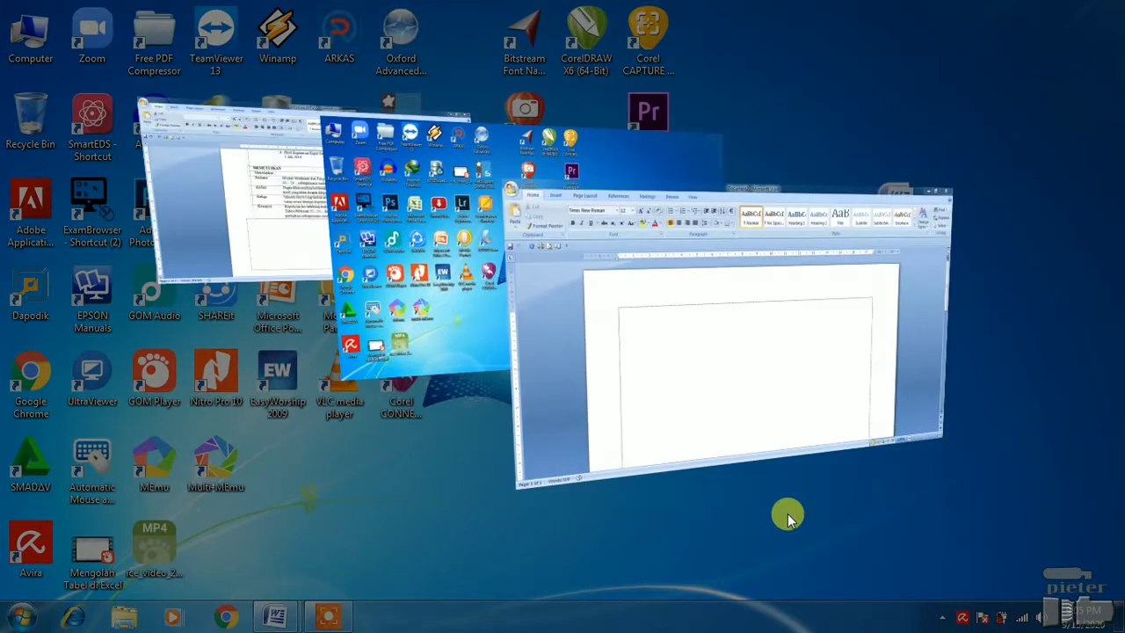
{"action": "key", "text": "ctrl+v"}
{"action": "scroll", "coordinate": [788, 513], "scroll_direction": "up", "scroll_amount": 15}
{"action": "scroll", "coordinate": [788, 519], "scroll_direction": "down", "scroll_amount": 14}
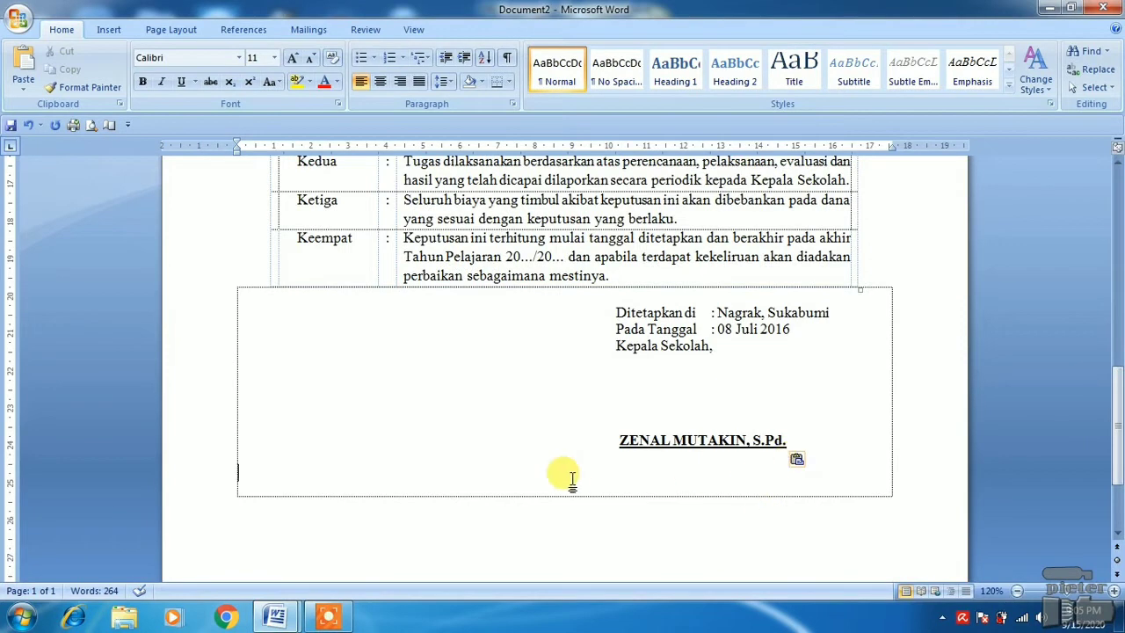
Step: Add empty paragraphs below the decree's signature block until the text cursor reaches a new second page
{"action": "scroll", "coordinate": [572, 479], "scroll_direction": "down", "scroll_amount": 3}
{"action": "key", "text": "Return"}
{"action": "key", "text": "Return"}
{"action": "key", "text": "Return"}
{"action": "key", "text": "Return"}
{"action": "key", "text": "Return"}
{"action": "key", "text": "Return"}
{"action": "key", "text": "Return"}
{"action": "key", "text": "Return"}
{"action": "key", "text": "Return"}
{"action": "key", "text": "Return"}
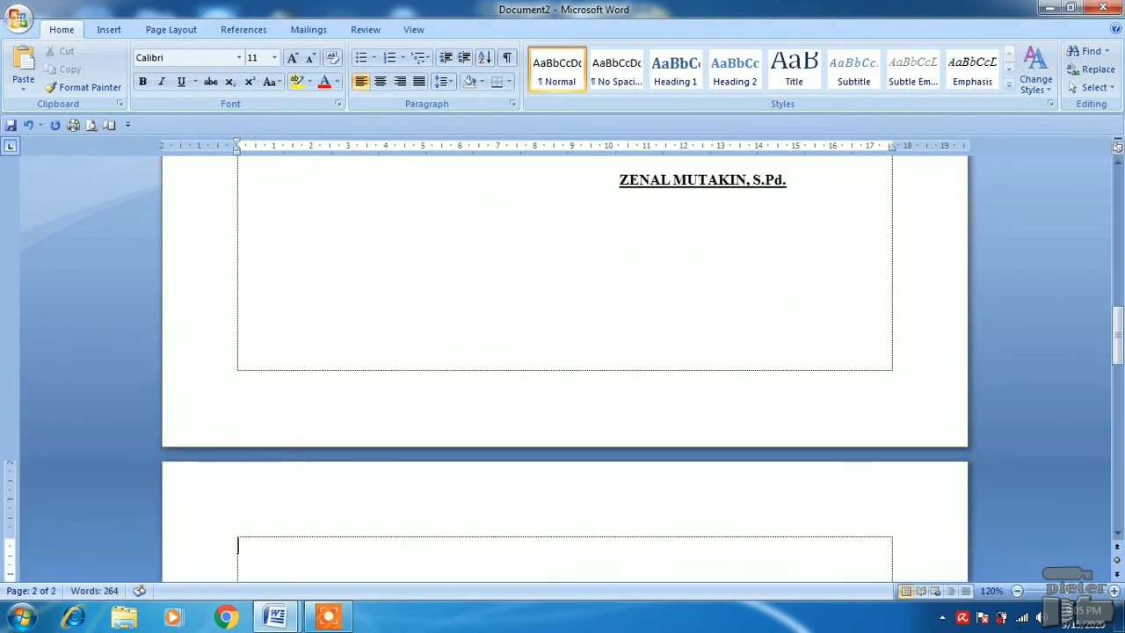
Step: Try switching the page orientation to Landscape with the text cursor on page 2, and check both pages
{"action": "scroll", "coordinate": [572, 481], "scroll_direction": "down", "scroll_amount": 4}
{"action": "scroll", "coordinate": [572, 482], "scroll_direction": "up", "scroll_amount": 2}
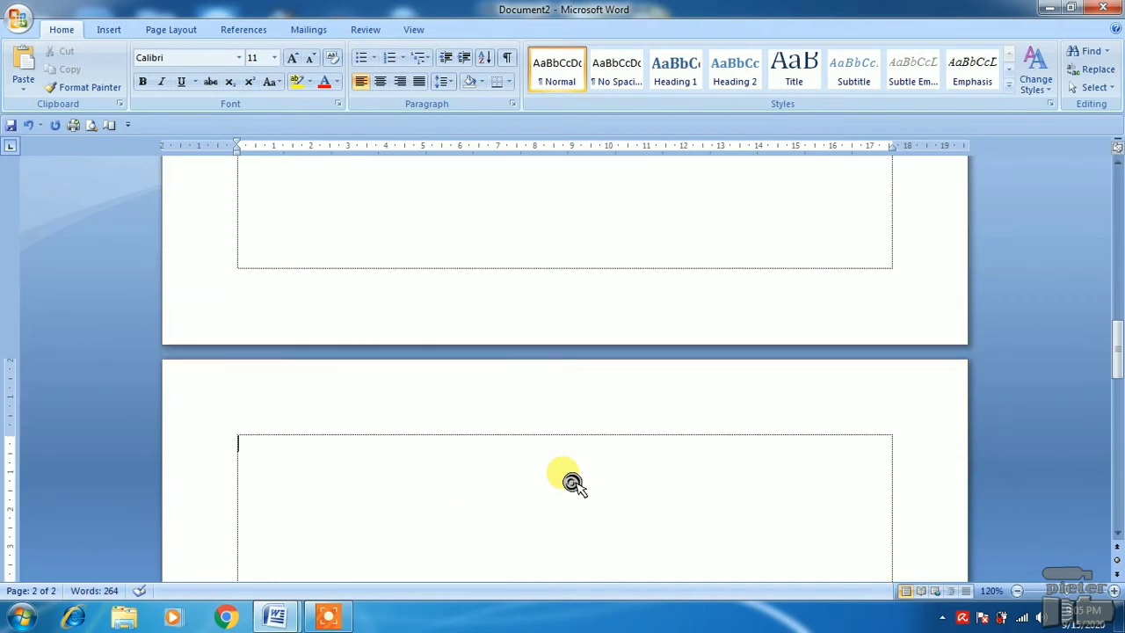
{"action": "scroll", "coordinate": [572, 481], "scroll_direction": "up", "scroll_amount": 1}
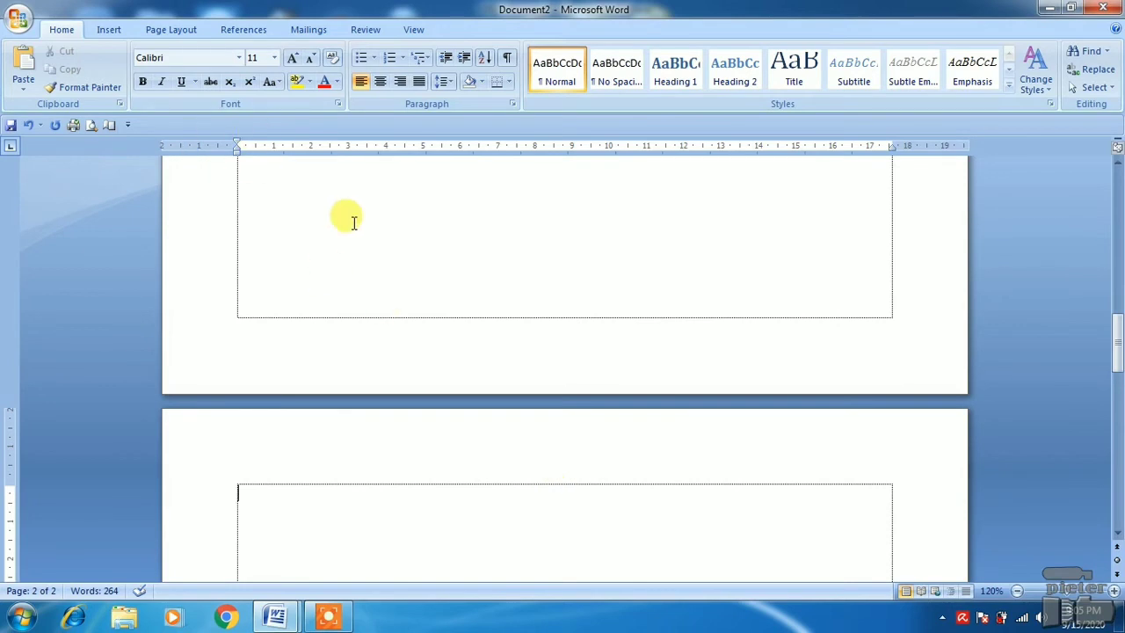
{"action": "left_click", "coordinate": [171, 33]}
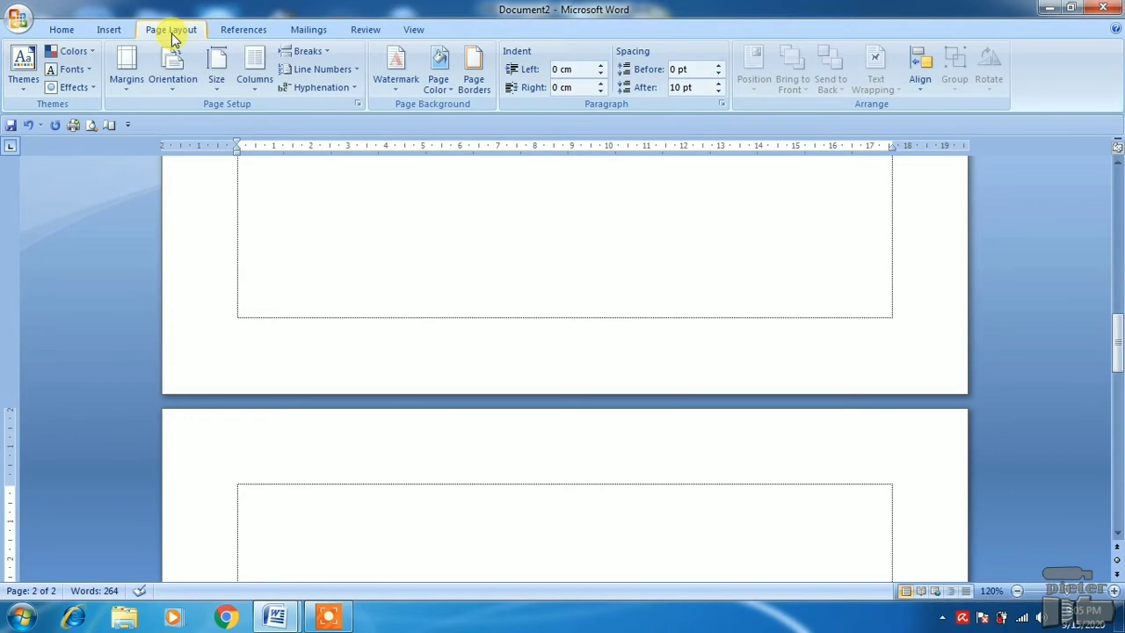
{"action": "left_click", "coordinate": [180, 95]}
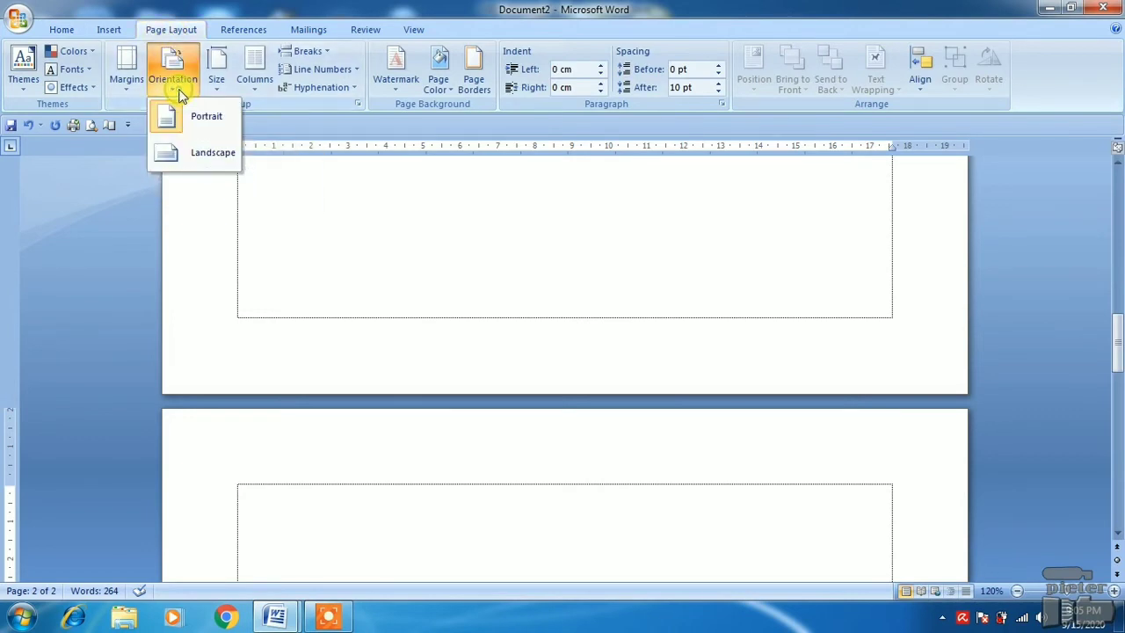
{"action": "left_click", "coordinate": [204, 155]}
{"action": "scroll", "coordinate": [502, 364], "scroll_direction": "up", "scroll_amount": 10}
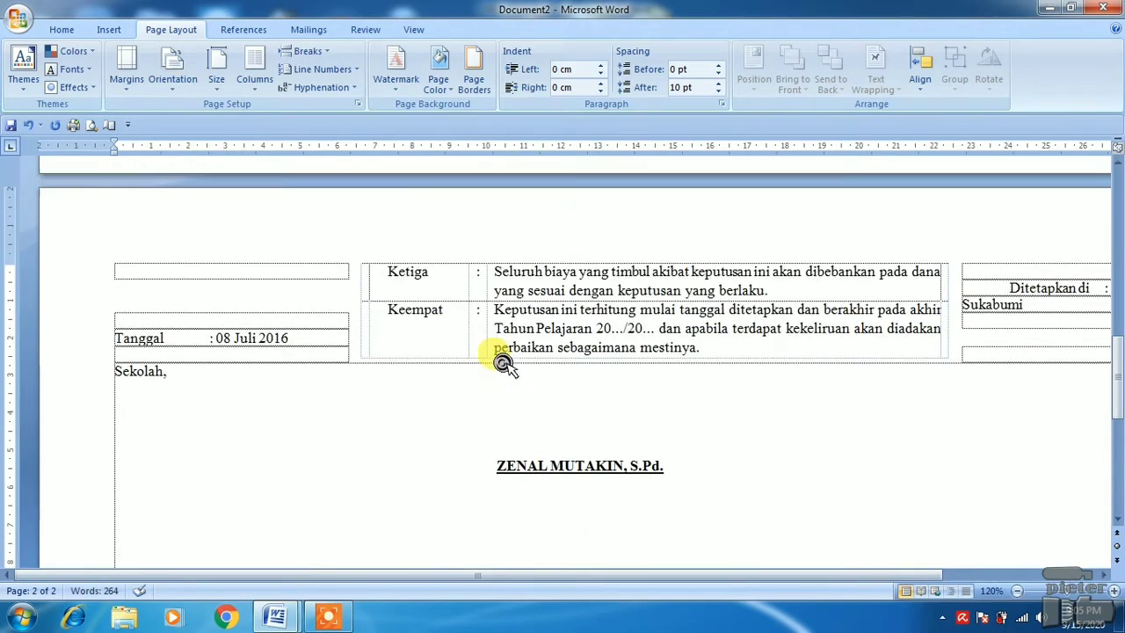
{"action": "scroll", "coordinate": [502, 364], "scroll_direction": "down", "scroll_amount": 15}
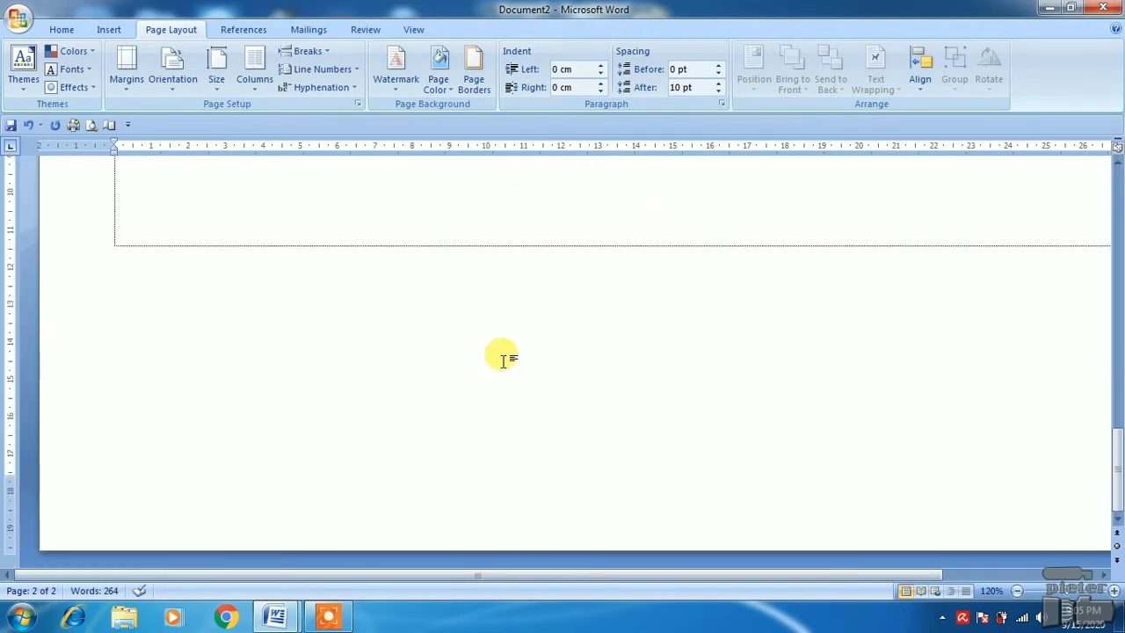
Step: Undo the landscape orientation change and return to the empty second page
{"action": "key", "text": "ctrl+z"}
{"action": "scroll", "coordinate": [502, 358], "scroll_direction": "up", "scroll_amount": 8}
{"action": "scroll", "coordinate": [502, 358], "scroll_direction": "down", "scroll_amount": 10}
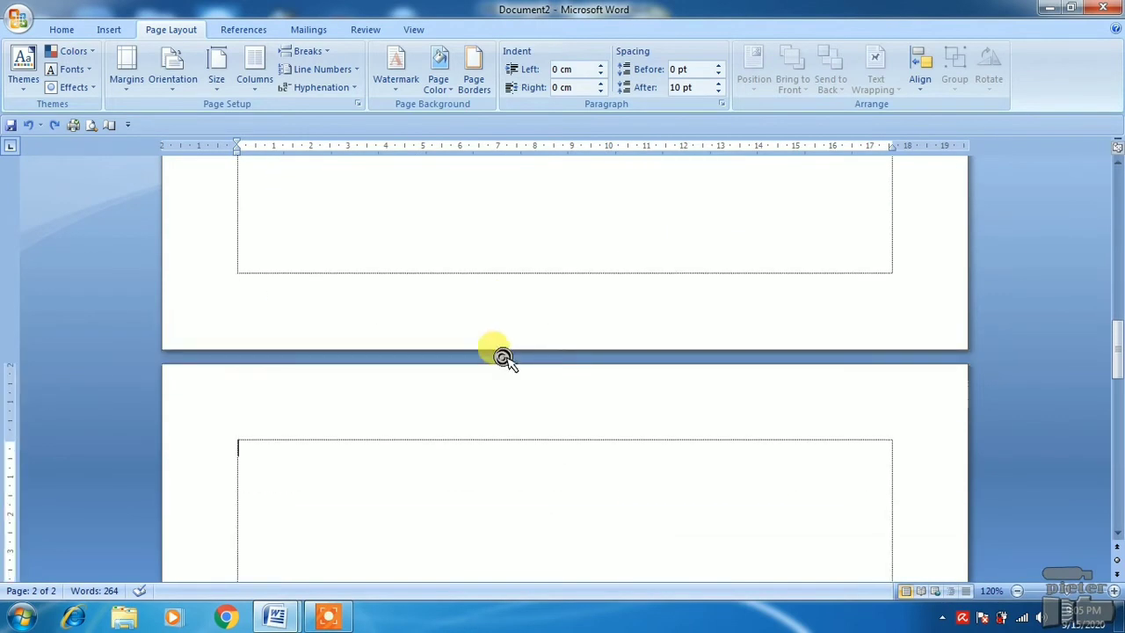
{"action": "scroll", "coordinate": [502, 358], "scroll_direction": "down", "scroll_amount": 1}
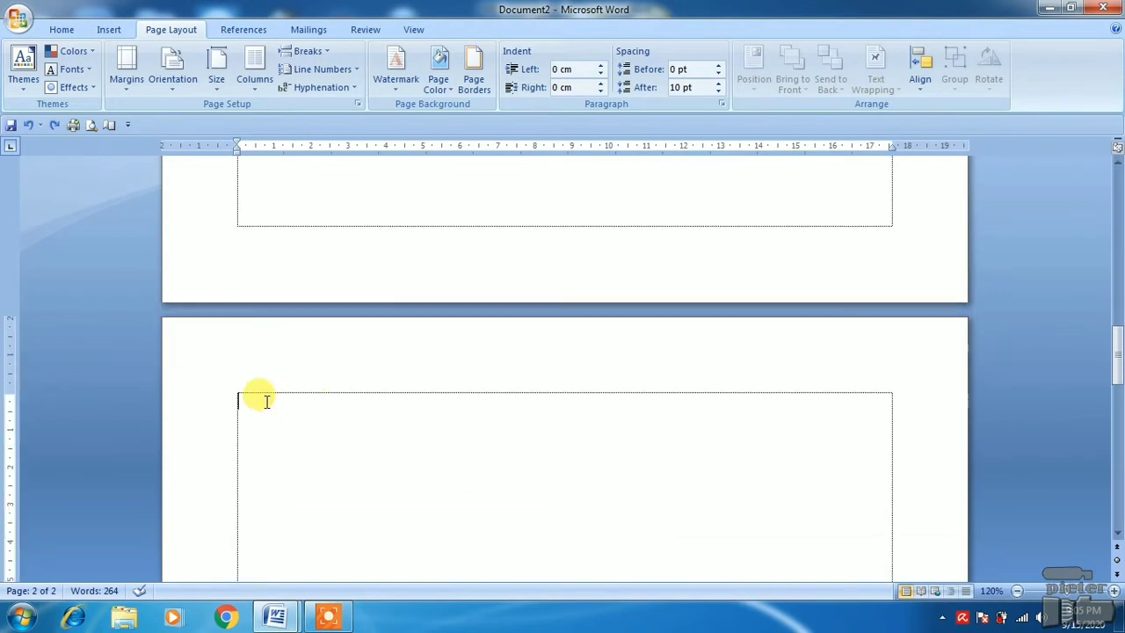
{"action": "scroll", "coordinate": [261, 401], "scroll_direction": "down", "scroll_amount": 2}
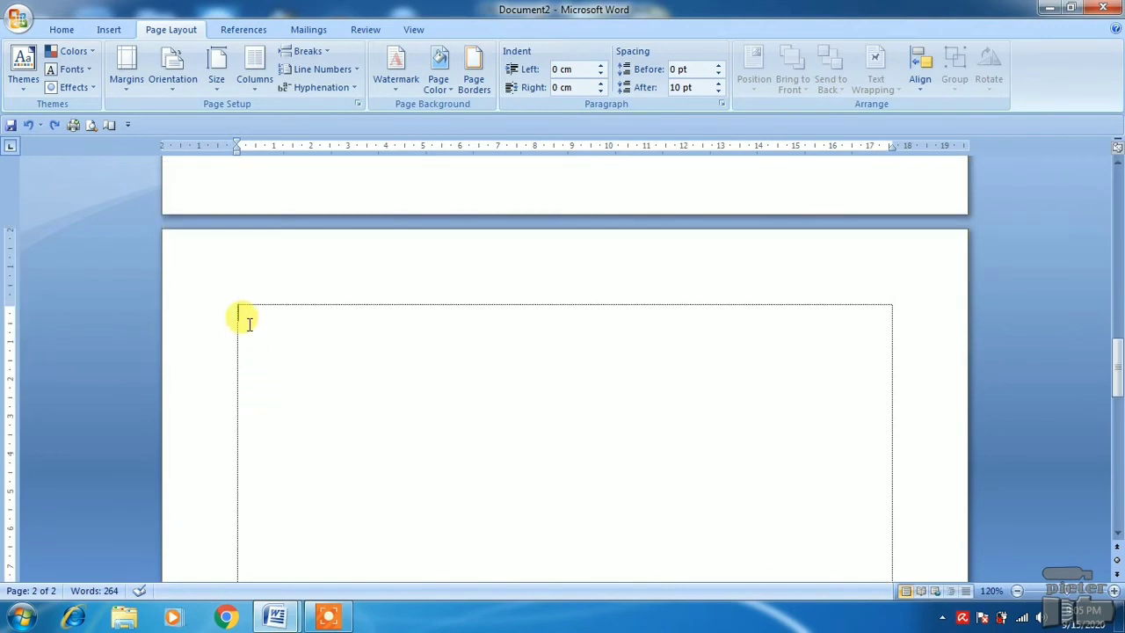
Step: Set the orientation to Landscape from page 2 onward through the custom margin settings, applying it to This point forward
{"action": "left_click", "coordinate": [176, 83]}
{"action": "left_click", "coordinate": [176, 84]}
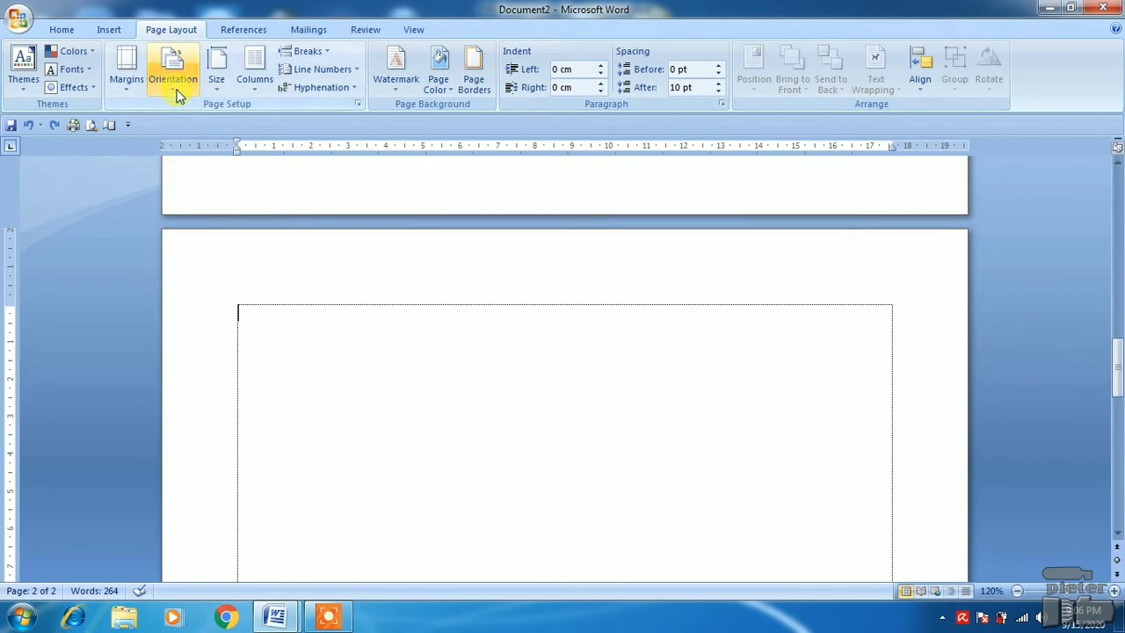
{"action": "left_click", "coordinate": [129, 91]}
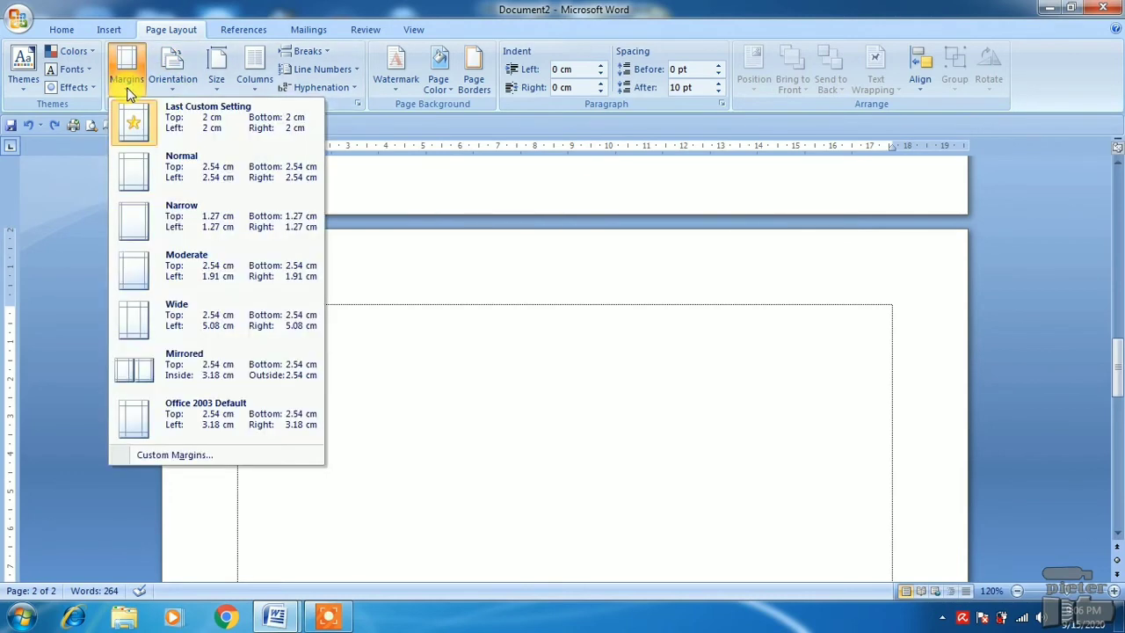
{"action": "left_click", "coordinate": [179, 456]}
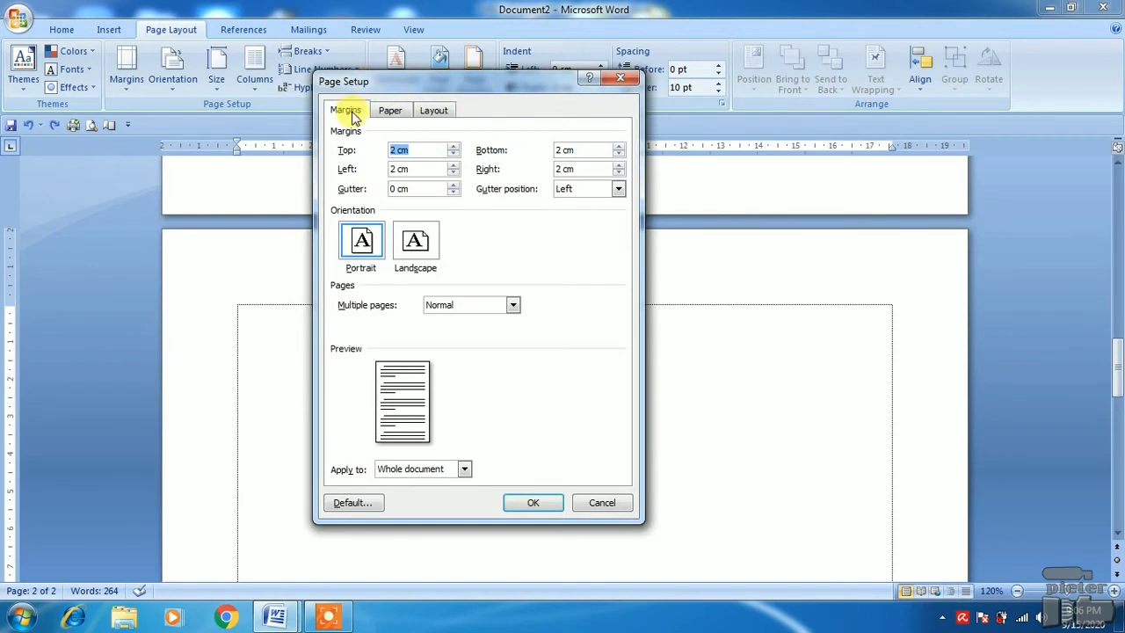
{"action": "left_click", "coordinate": [411, 257]}
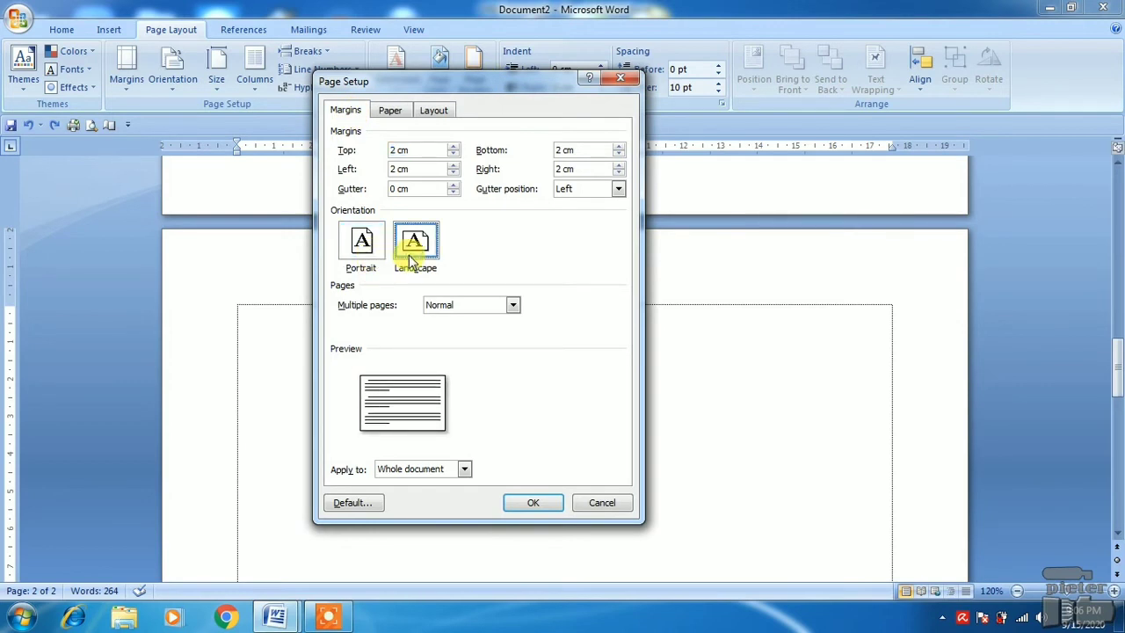
{"action": "left_click", "coordinate": [464, 470]}
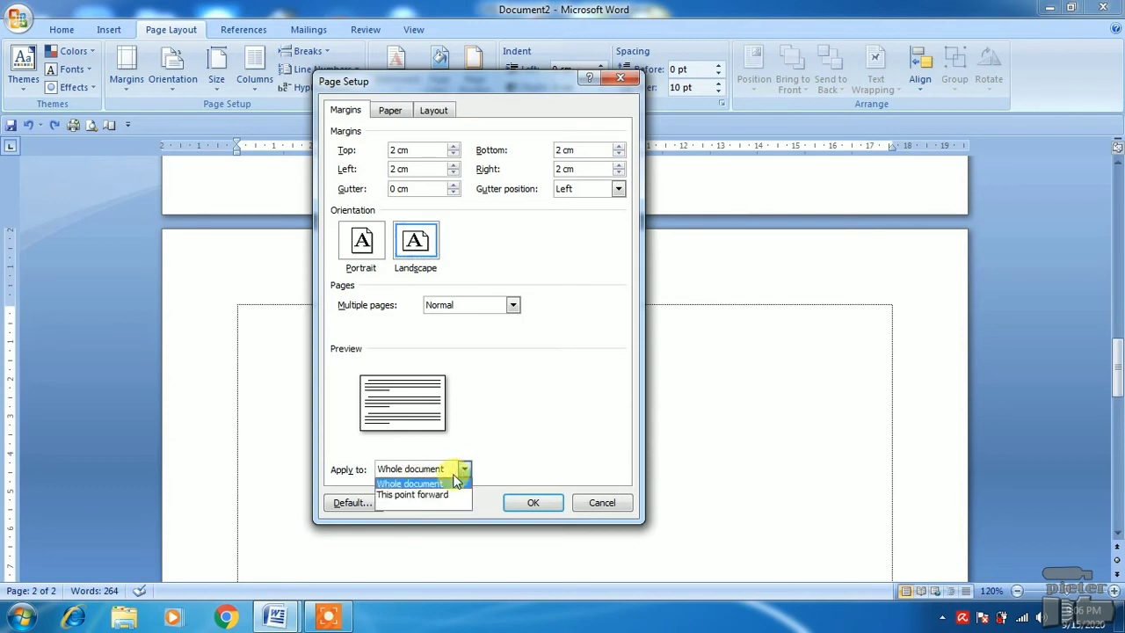
{"action": "left_click", "coordinate": [442, 498]}
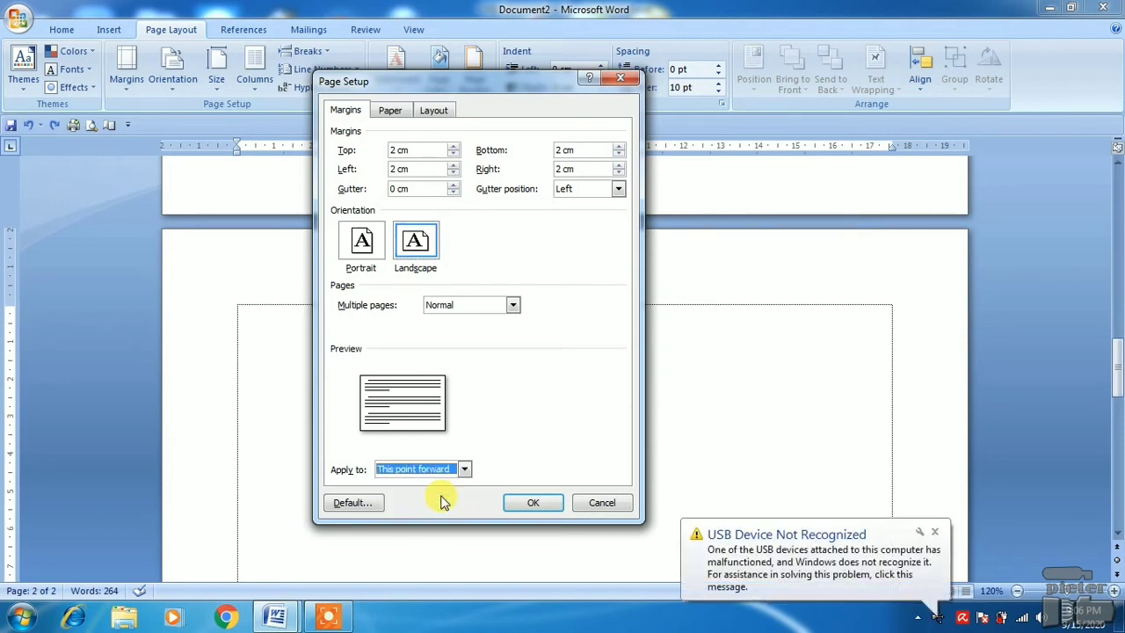
{"action": "left_click", "coordinate": [533, 502]}
{"action": "left_click", "coordinate": [934, 531]}
{"action": "left_click", "coordinate": [624, 409]}
Step: Zoom out to 90% and compare the decree page with the empty page that follows it
{"action": "scroll", "coordinate": [626, 407], "scroll_direction": "up", "scroll_amount": 3}
{"action": "scroll", "coordinate": [626, 407], "scroll_direction": "up", "scroll_amount": 12}
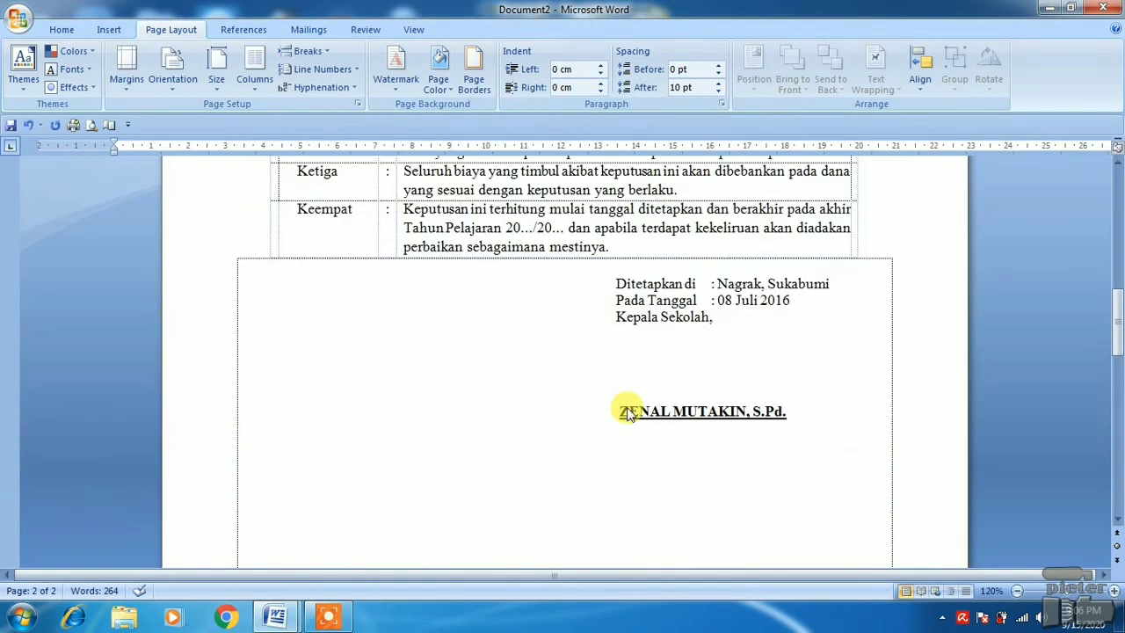
{"action": "scroll", "coordinate": [627, 407], "scroll_direction": "down", "scroll_amount": 7}
{"action": "scroll", "coordinate": [626, 407], "scroll_direction": "down", "scroll_amount": 8}
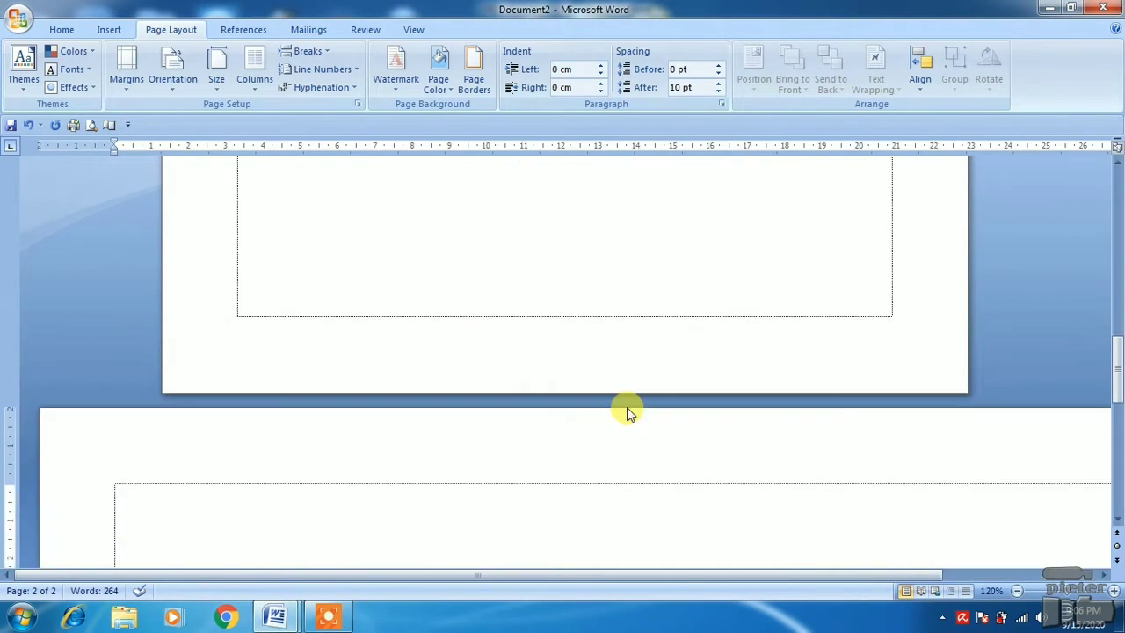
{"action": "scroll", "coordinate": [626, 407], "scroll_direction": "down", "scroll_amount": 3, "text": "ctrl"}
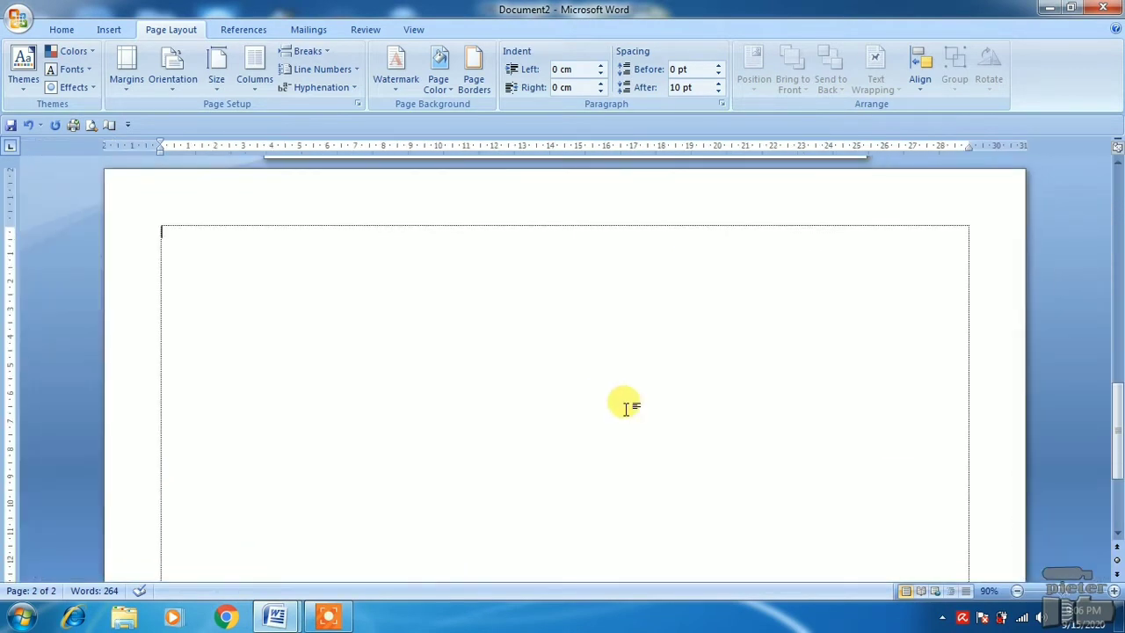
{"action": "scroll", "coordinate": [626, 407], "scroll_direction": "up", "scroll_amount": 8}
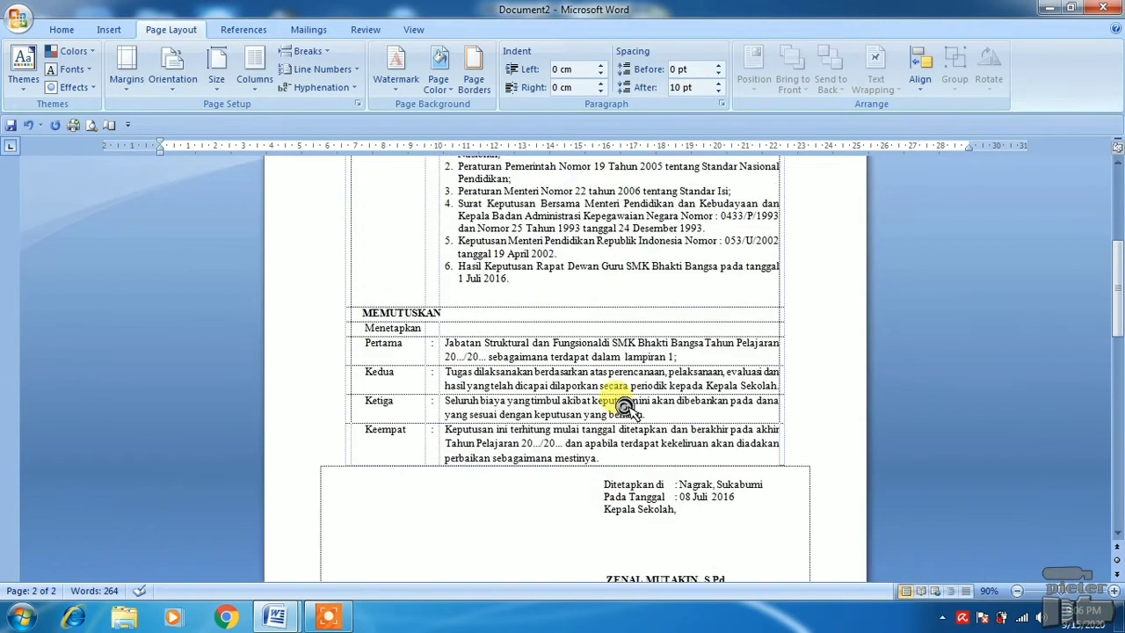
{"action": "scroll", "coordinate": [625, 407], "scroll_direction": "down", "scroll_amount": 6}
{"action": "scroll", "coordinate": [626, 407], "scroll_direction": "up", "scroll_amount": 3}
{"action": "left_click", "coordinate": [624, 406]}
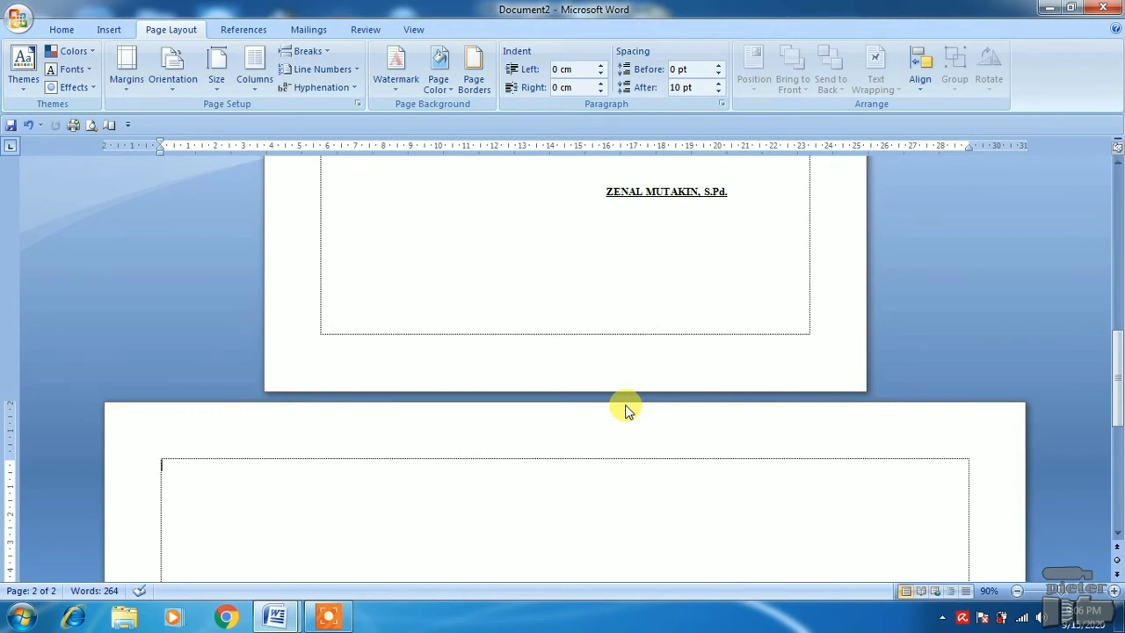
{"action": "scroll", "coordinate": [626, 409], "scroll_direction": "up", "scroll_amount": 10}
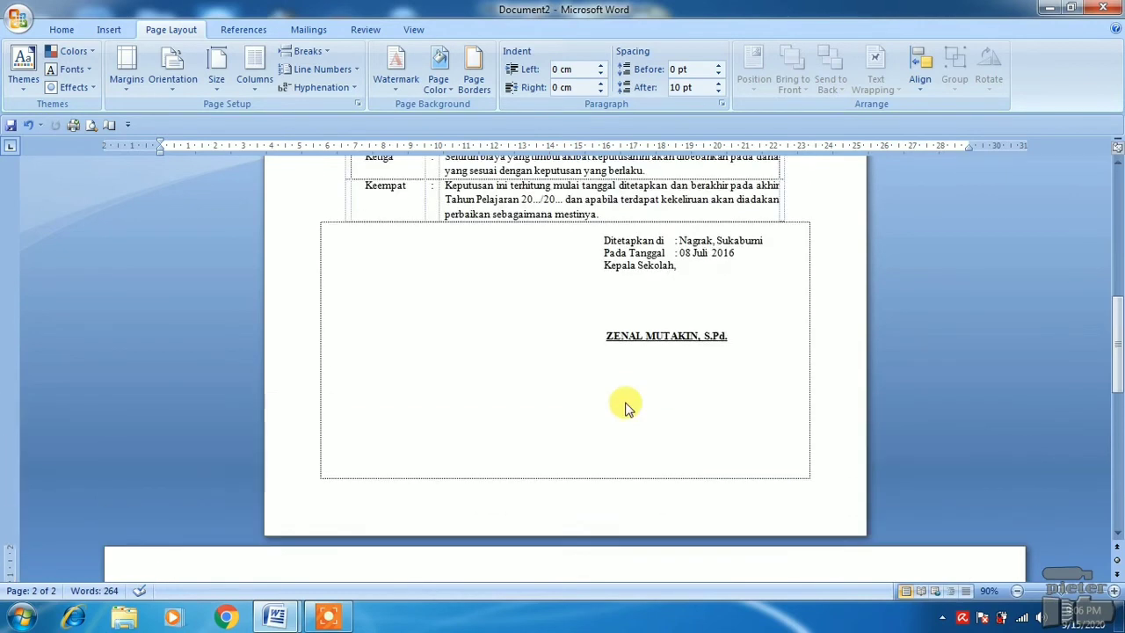
{"action": "scroll", "coordinate": [620, 400], "scroll_direction": "up", "scroll_amount": 4}
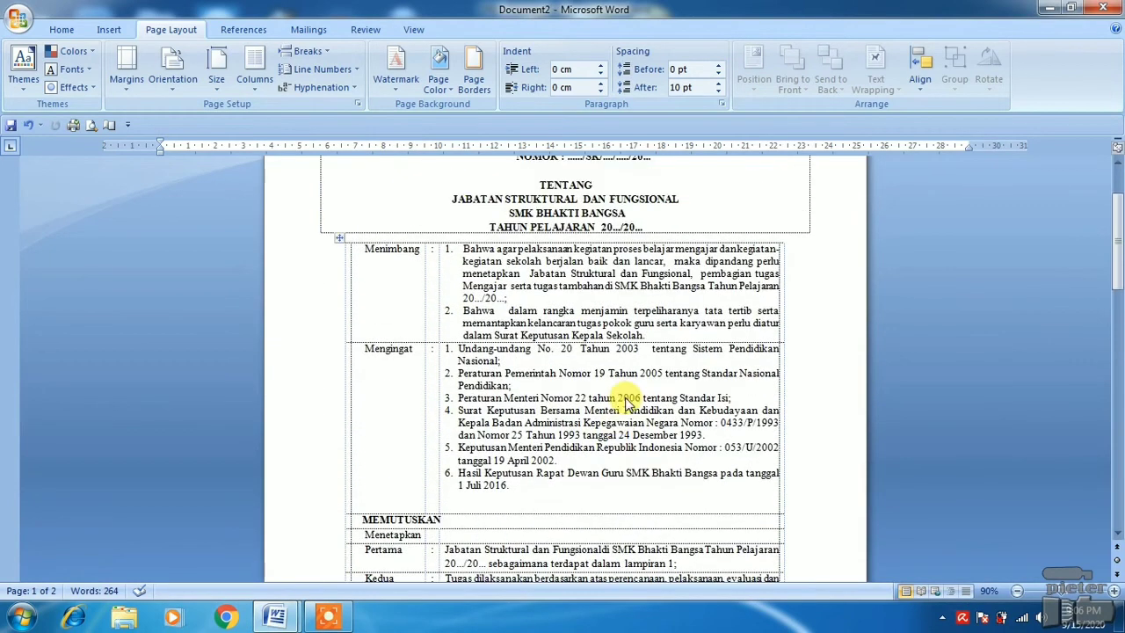
{"action": "scroll", "coordinate": [505, 230], "scroll_direction": "down", "scroll_amount": 12}
{"action": "scroll", "coordinate": [510, 237], "scroll_direction": "down", "scroll_amount": 5}
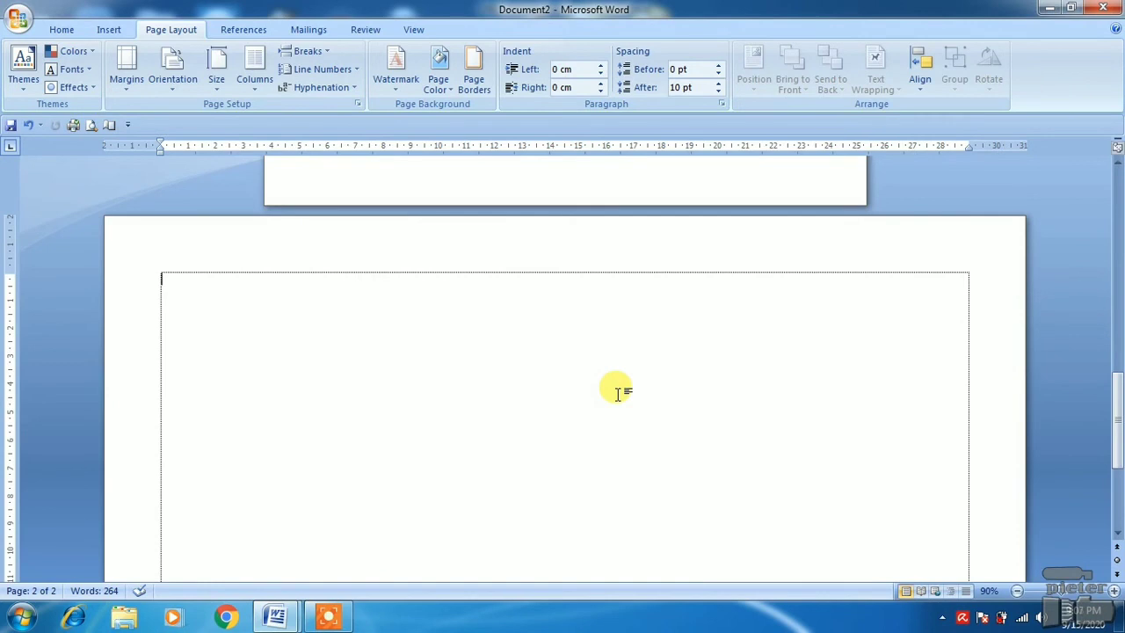
{"action": "scroll", "coordinate": [615, 393], "scroll_direction": "up", "scroll_amount": 1}
{"action": "scroll", "coordinate": [612, 395], "scroll_direction": "down", "scroll_amount": 1}
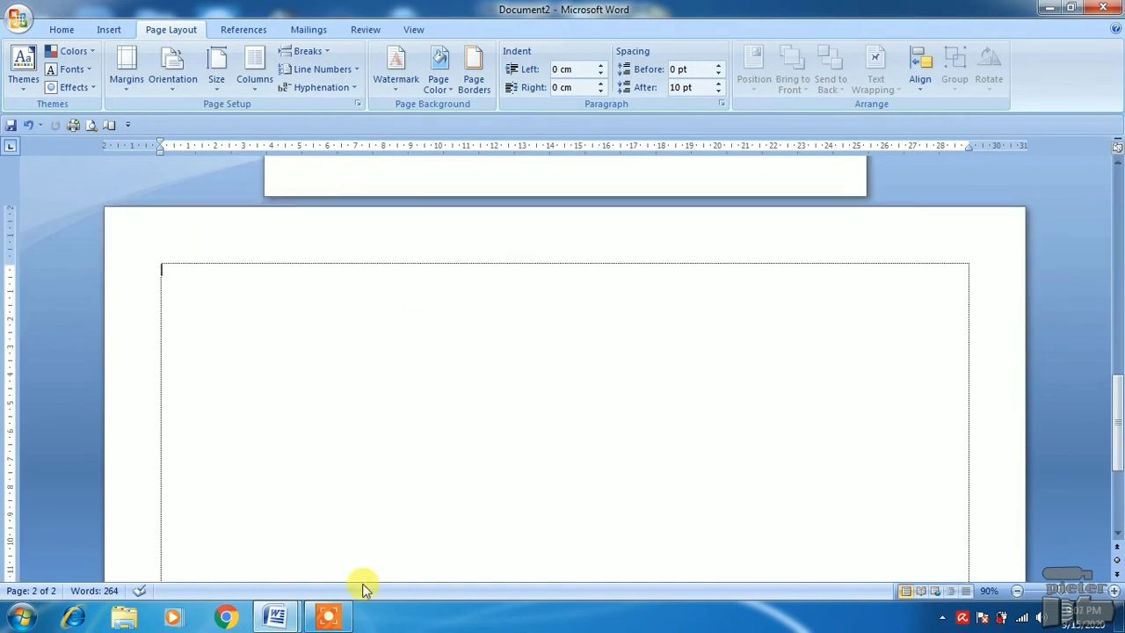
Step: Copy the Lampiran 1 appendix through its signature block from ORIENTASI KERTAS 2 and paste it onto page 2 of Document2
{"action": "mouse_move", "coordinate": [275, 615]}
{"action": "left_click", "coordinate": [216, 561]}
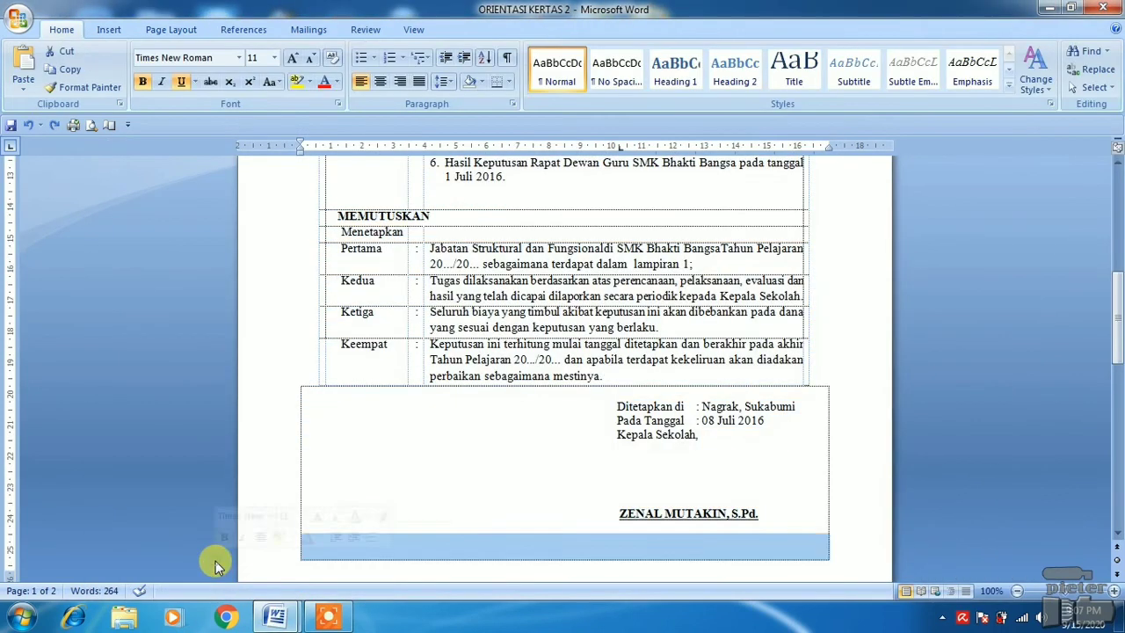
{"action": "scroll", "coordinate": [473, 490], "scroll_direction": "down", "scroll_amount": 3}
{"action": "scroll", "coordinate": [473, 490], "scroll_direction": "down", "scroll_amount": 5}
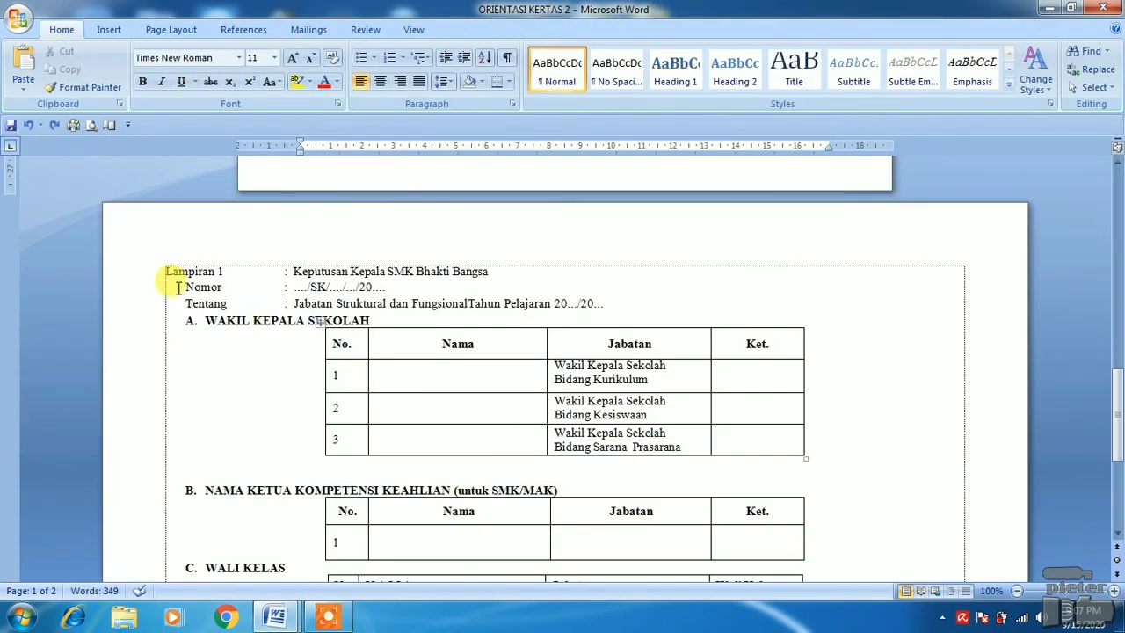
{"action": "mouse_move", "coordinate": [158, 264]}
{"action": "left_mouse_down"}
{"action": "mouse_move", "coordinate": [694, 619]}
{"action": "mouse_move", "coordinate": [828, 494]}
{"action": "mouse_move", "coordinate": [835, 466]}
{"action": "mouse_move", "coordinate": [841, 477]}
{"action": "left_mouse_up"}
{"action": "key", "text": "super+Tab"}
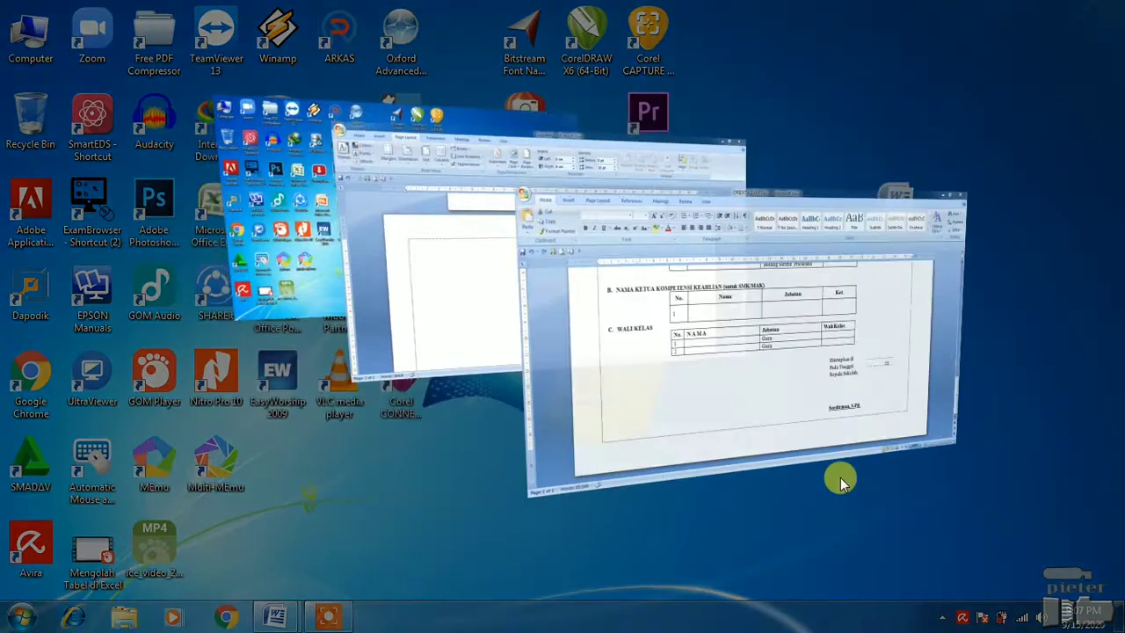
{"action": "key", "text": "ctrl+v"}
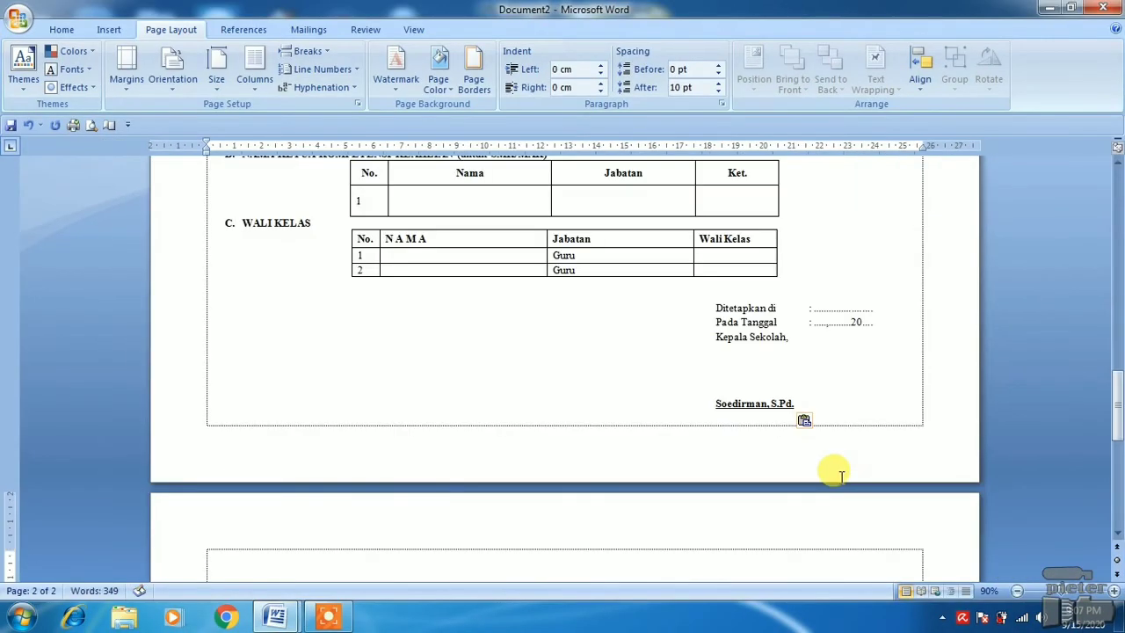
{"action": "scroll", "coordinate": [841, 476], "scroll_direction": "up", "scroll_amount": 15}
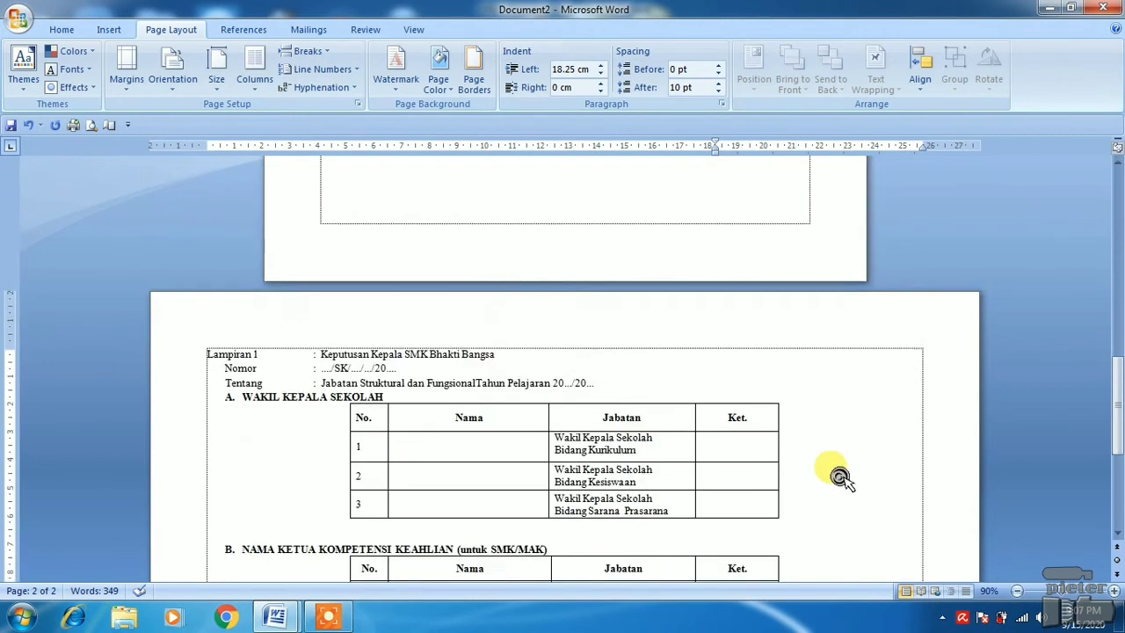
{"action": "scroll", "coordinate": [840, 475], "scroll_direction": "up", "scroll_amount": 1}
{"action": "scroll", "coordinate": [841, 476], "scroll_direction": "down", "scroll_amount": 12}
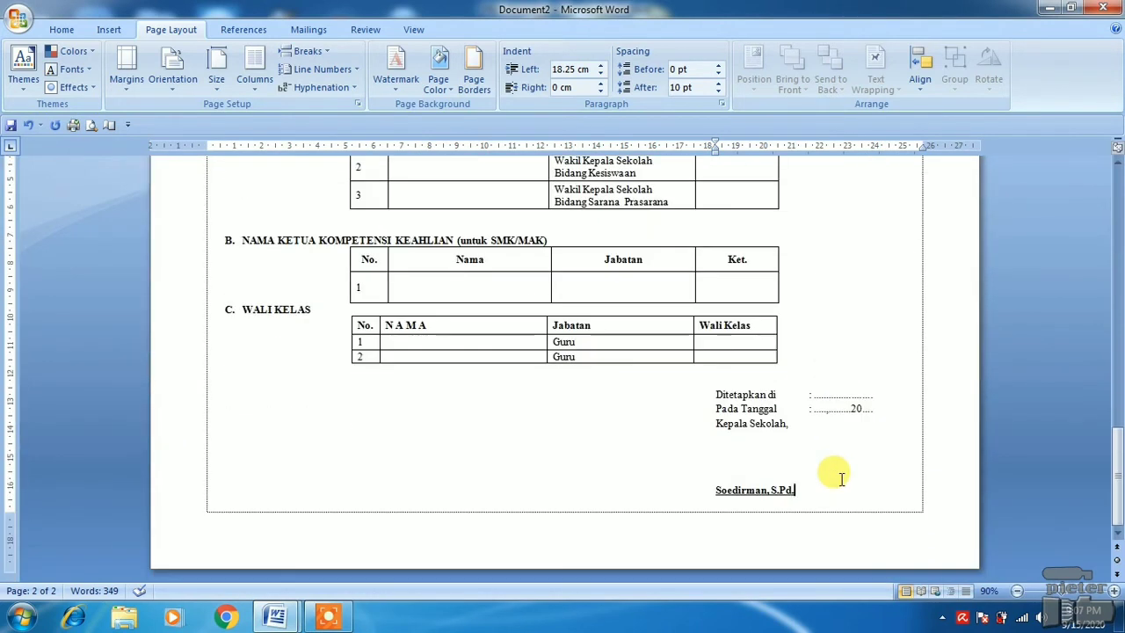
Step: Insert a page break after the appendix's signature block and place the text cursor at the left margin of page 3
{"action": "key", "text": "ctrl+Return"}
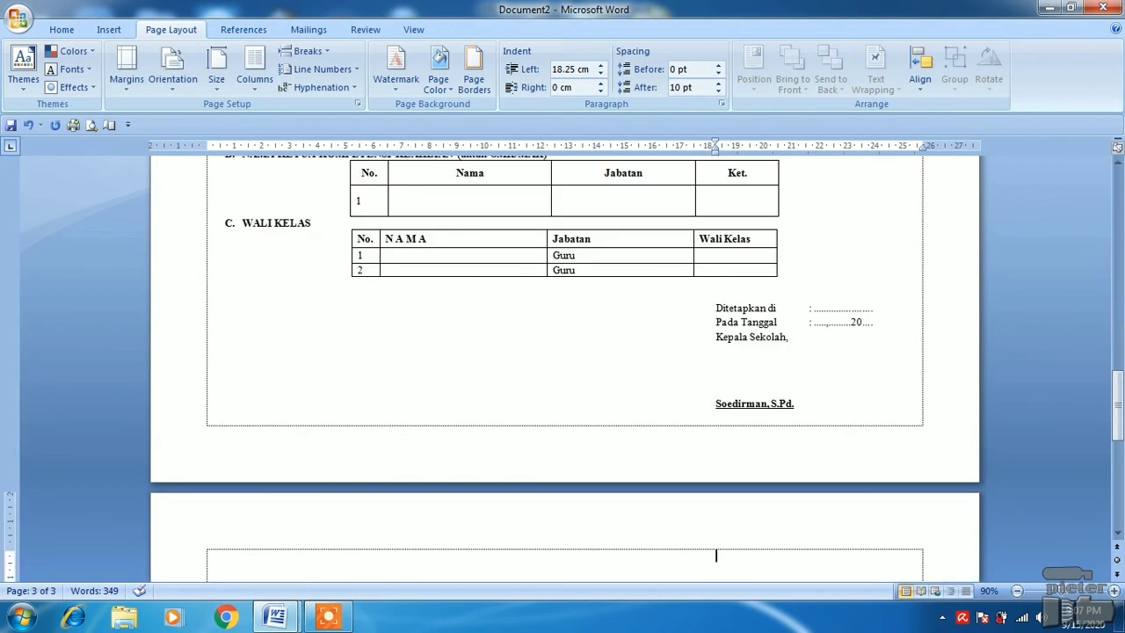
{"action": "scroll", "coordinate": [841, 479], "scroll_direction": "down", "scroll_amount": 3}
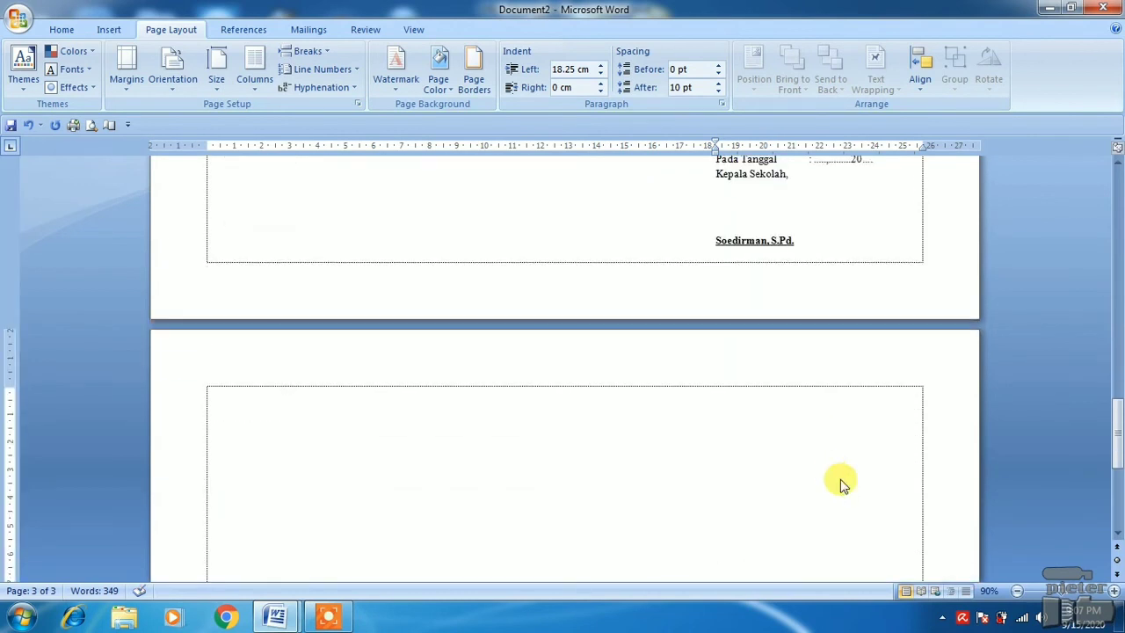
{"action": "left_click", "coordinate": [409, 406]}
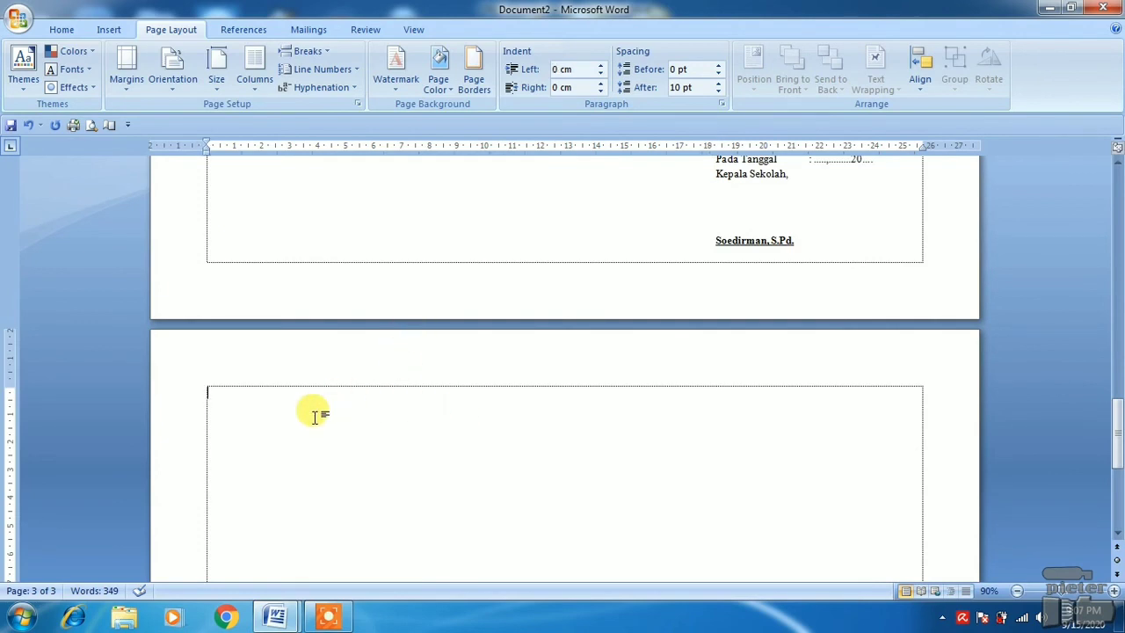
{"action": "scroll", "coordinate": [314, 415], "scroll_direction": "up", "scroll_amount": 20}
{"action": "scroll", "coordinate": [314, 419], "scroll_direction": "down", "scroll_amount": 19}
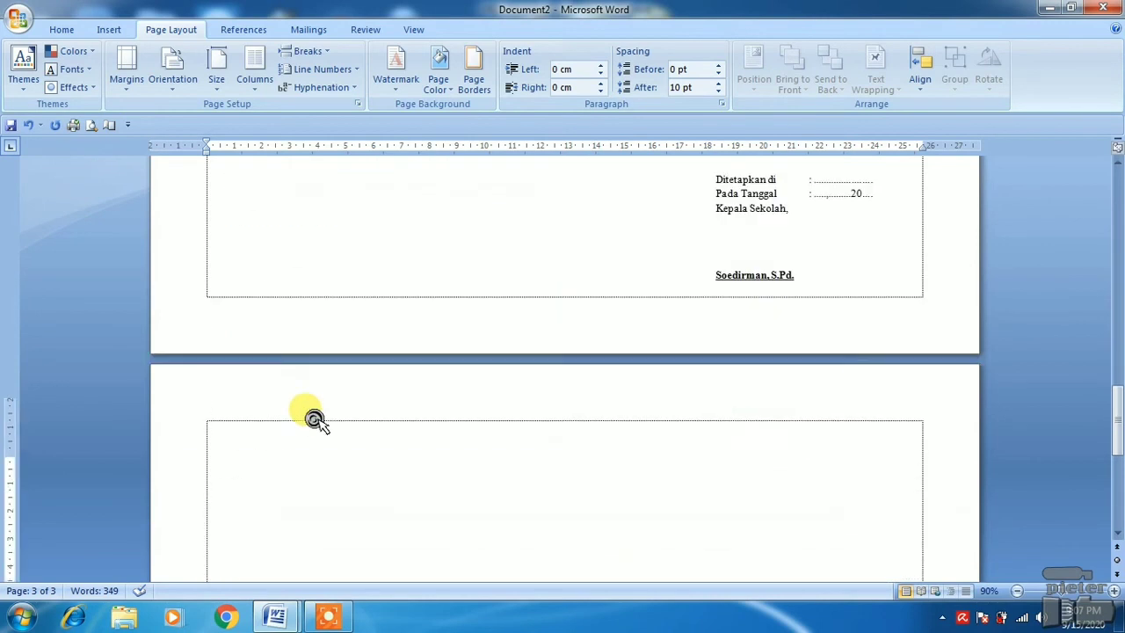
{"action": "scroll", "coordinate": [313, 419], "scroll_direction": "down", "scroll_amount": 3}
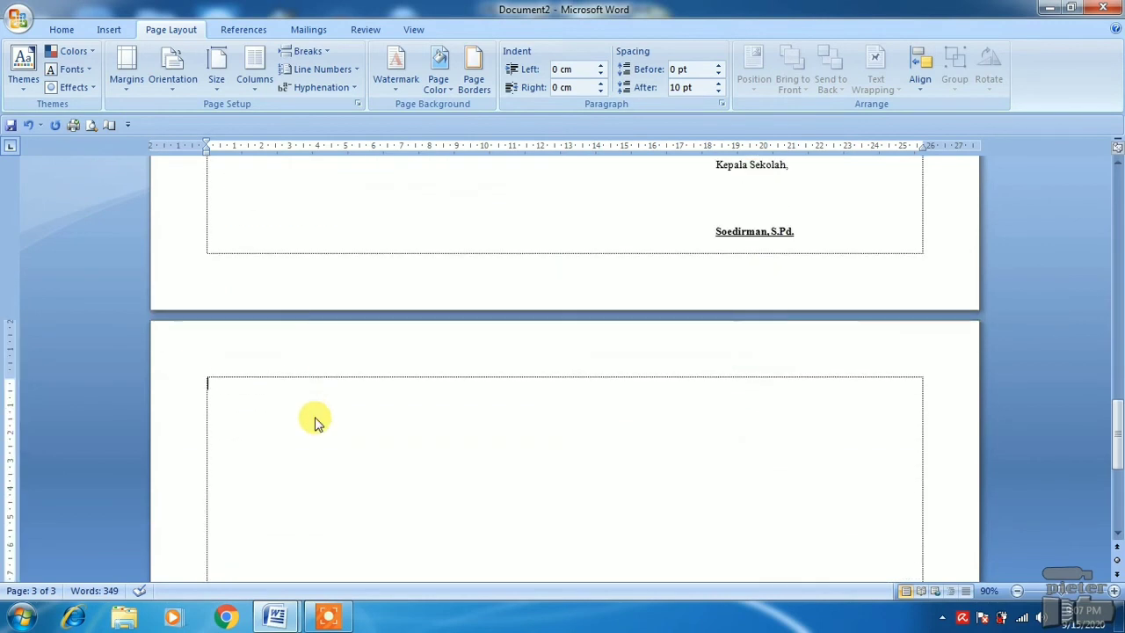
Step: Set the orientation to Portrait from page 3 onward through the custom margin settings, applying it to This point forward
{"action": "left_click", "coordinate": [204, 388]}
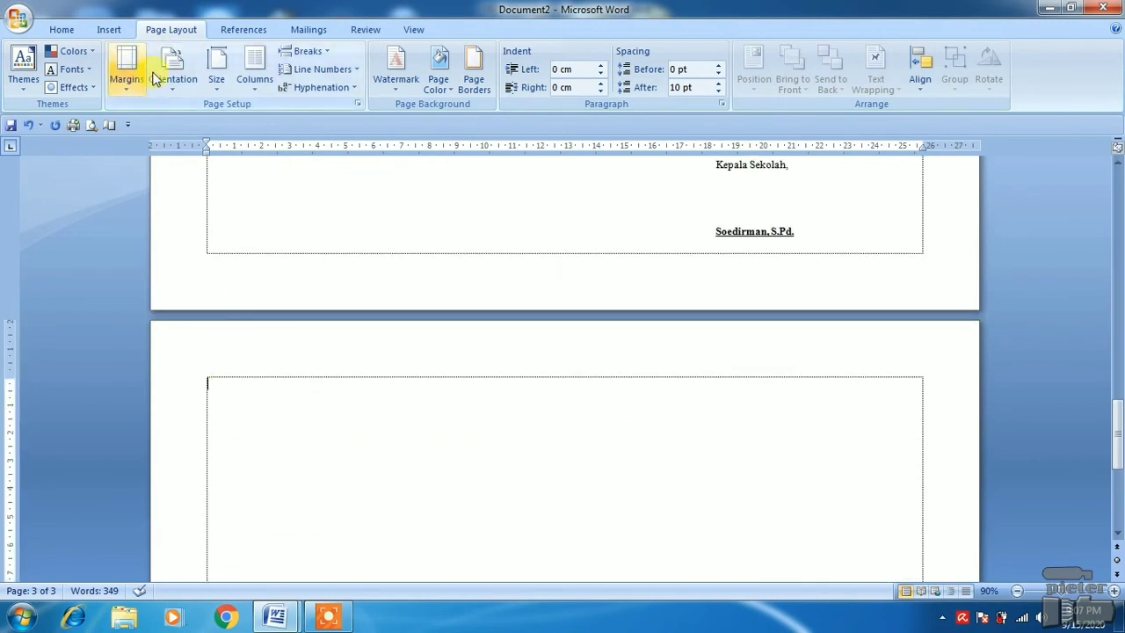
{"action": "left_click", "coordinate": [125, 79]}
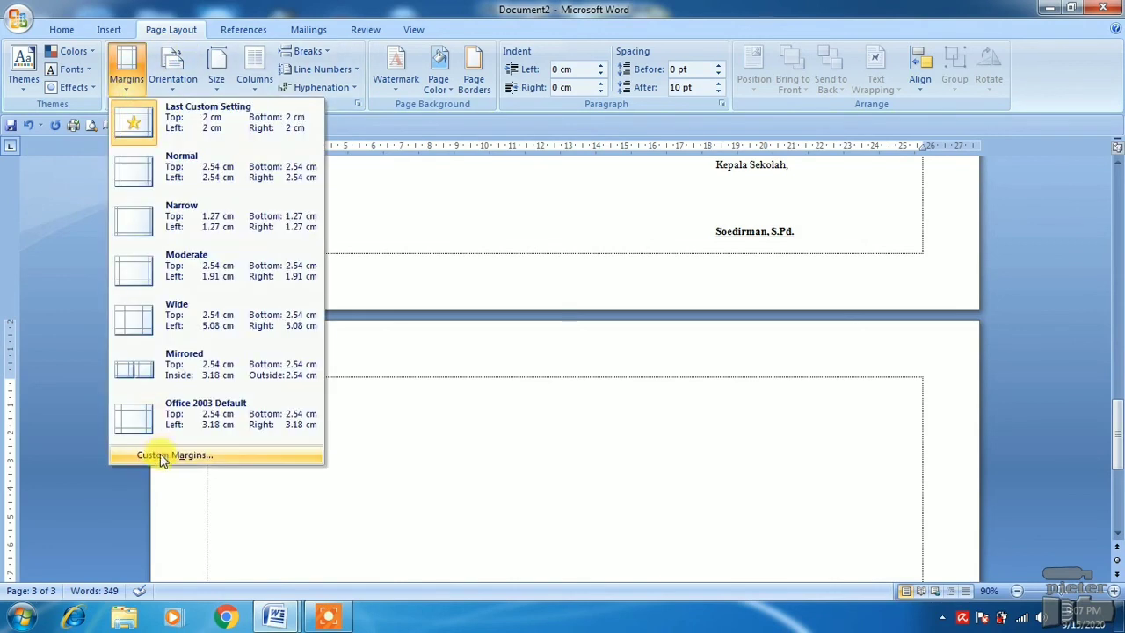
{"action": "left_click", "coordinate": [155, 454]}
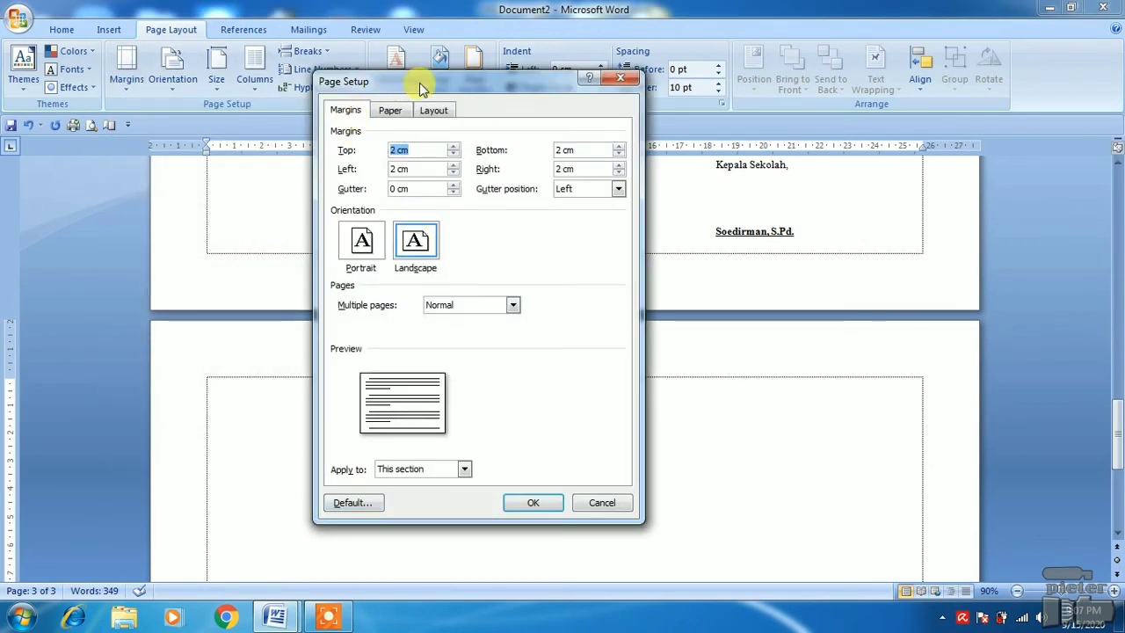
{"action": "left_click", "coordinate": [365, 249]}
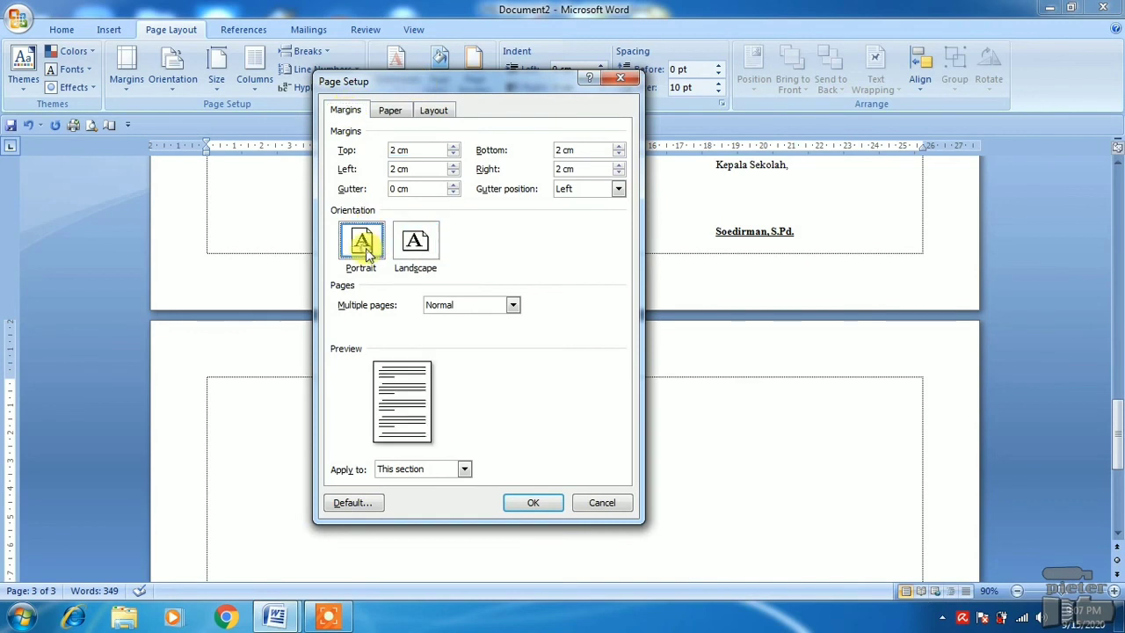
{"action": "left_click", "coordinate": [464, 471]}
{"action": "left_click", "coordinate": [444, 495]}
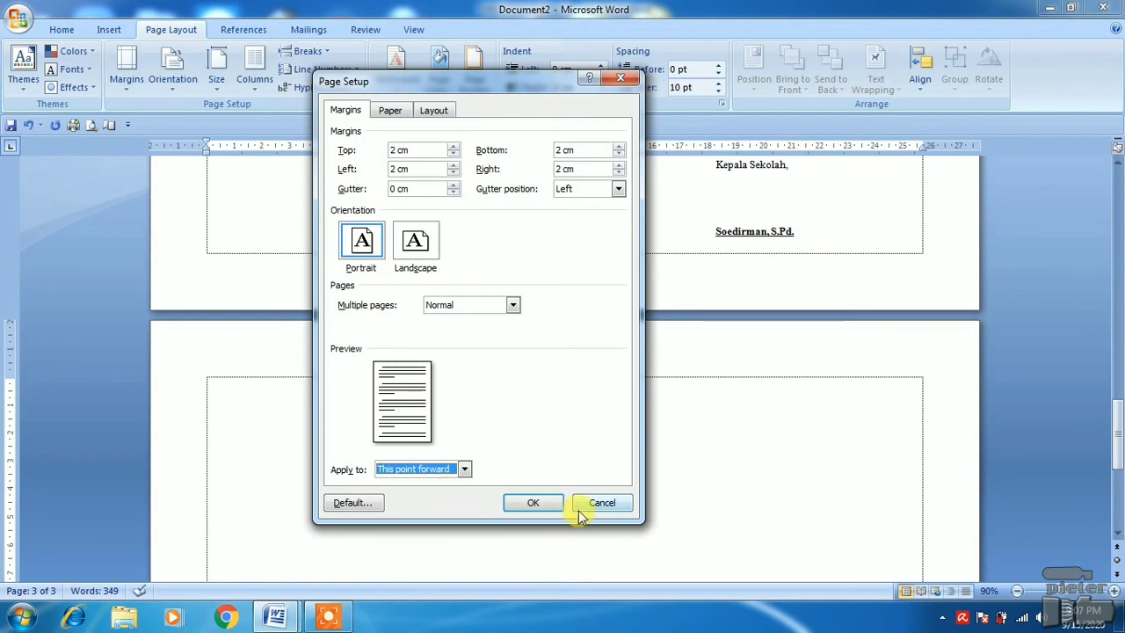
{"action": "left_click", "coordinate": [538, 504]}
Step: Review the page orientation across the decree page, the Lampiran 1 appendix page and the empty third page
{"action": "scroll", "coordinate": [544, 503], "scroll_direction": "up", "scroll_amount": 15}
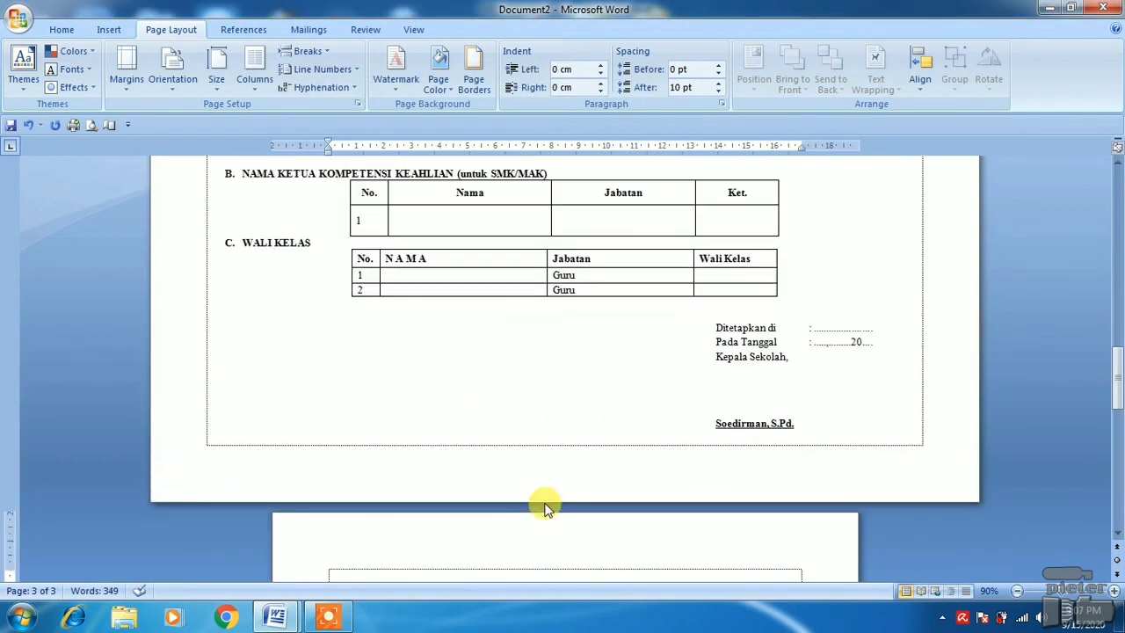
{"action": "scroll", "coordinate": [544, 503], "scroll_direction": "down", "scroll_amount": 12}
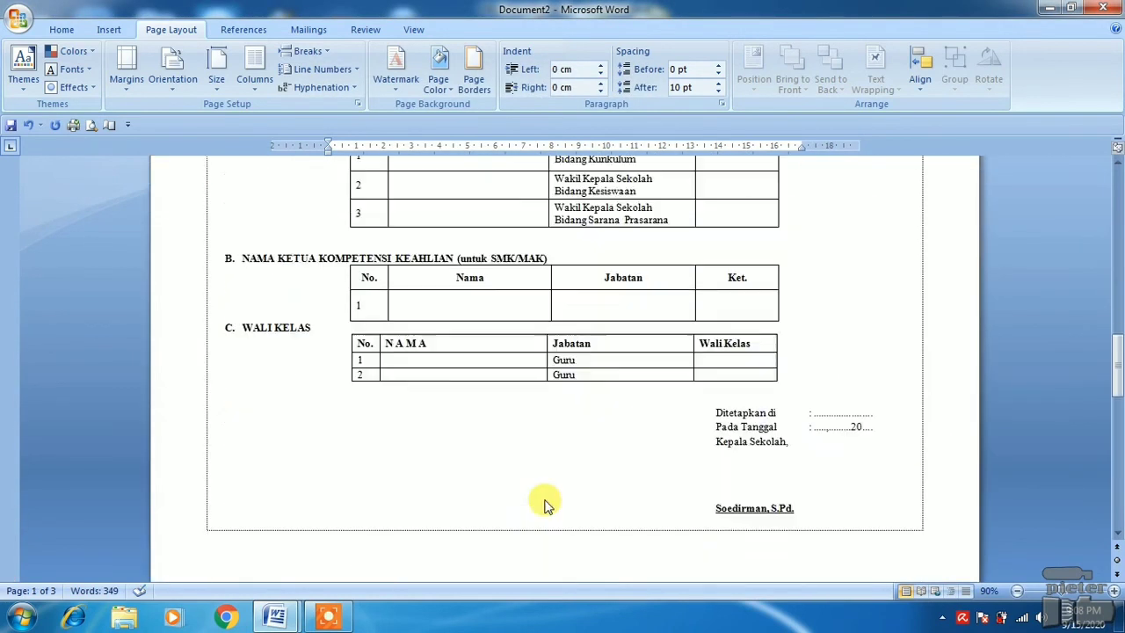
{"action": "scroll", "coordinate": [544, 503], "scroll_direction": "up", "scroll_amount": 10}
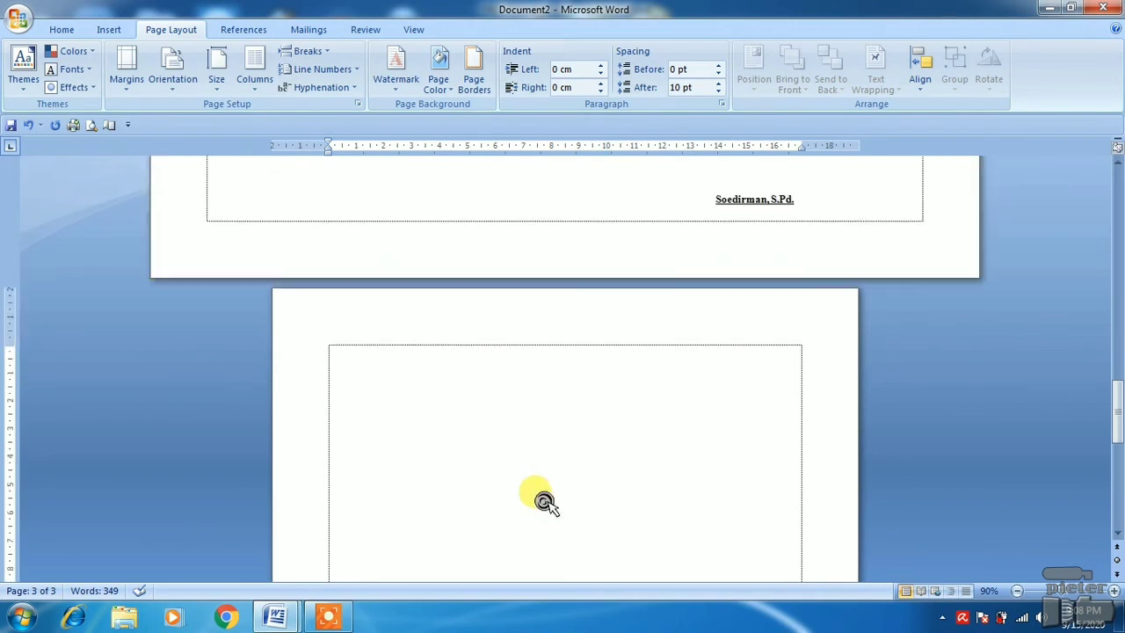
{"action": "scroll", "coordinate": [544, 499], "scroll_direction": "up", "scroll_amount": 8}
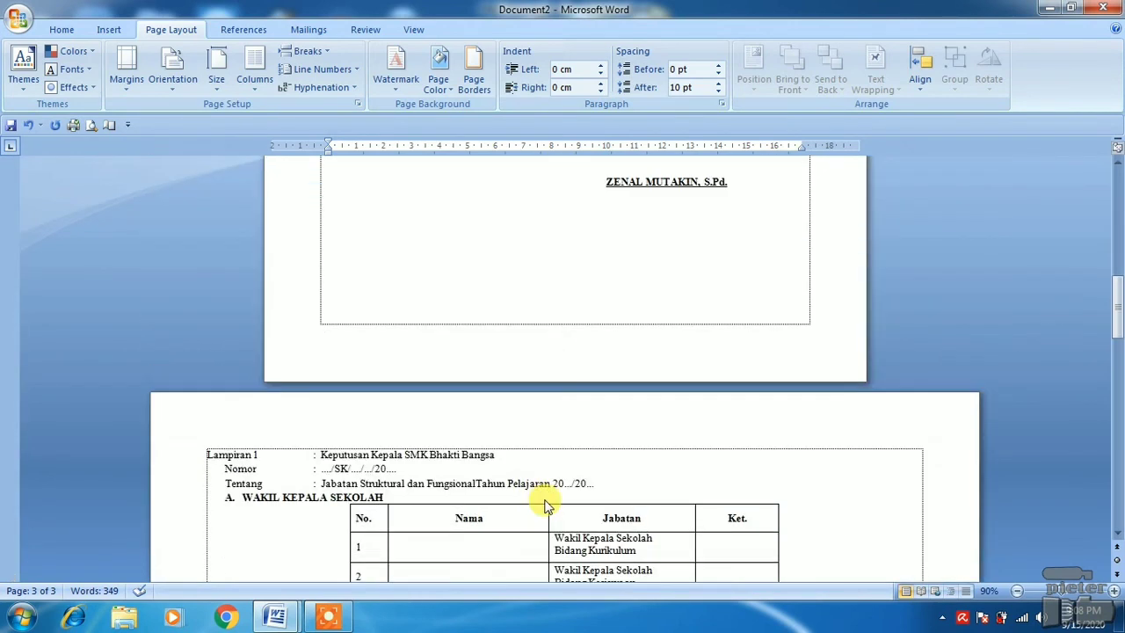
{"action": "scroll", "coordinate": [544, 499], "scroll_direction": "up", "scroll_amount": 8}
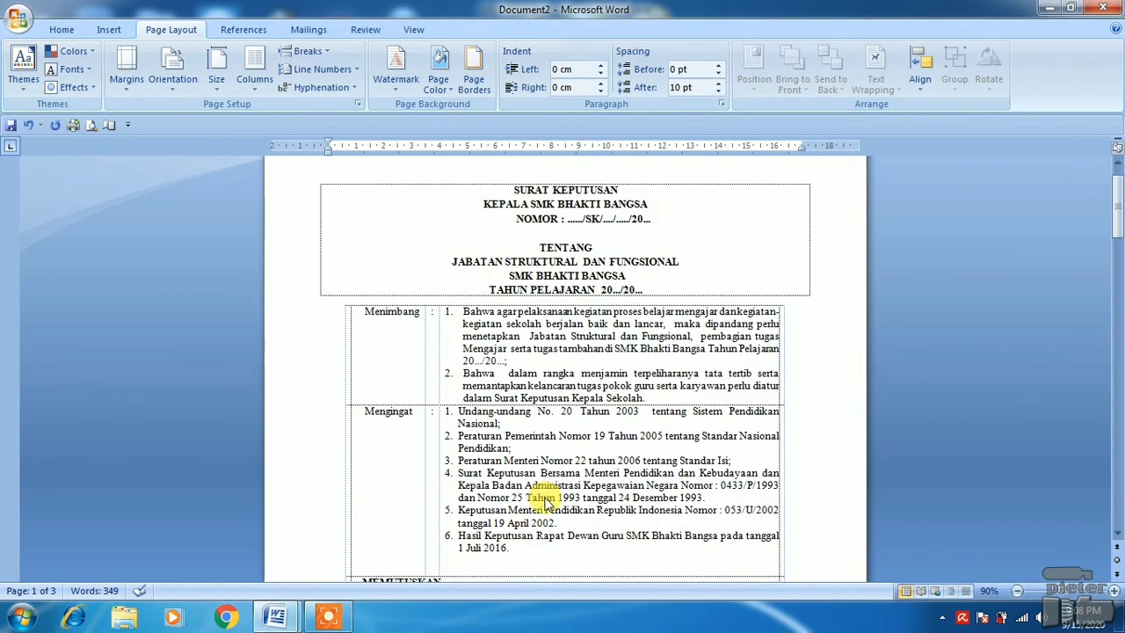
{"action": "scroll", "coordinate": [545, 499], "scroll_direction": "down", "scroll_amount": 15}
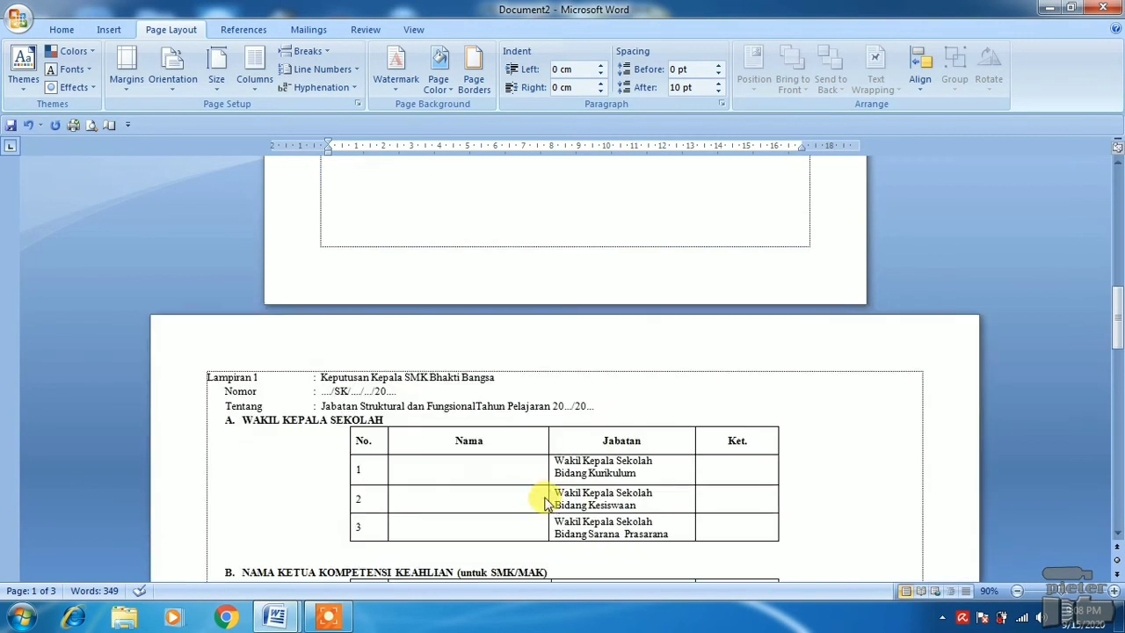
{"action": "scroll", "coordinate": [545, 499], "scroll_direction": "down", "scroll_amount": 6}
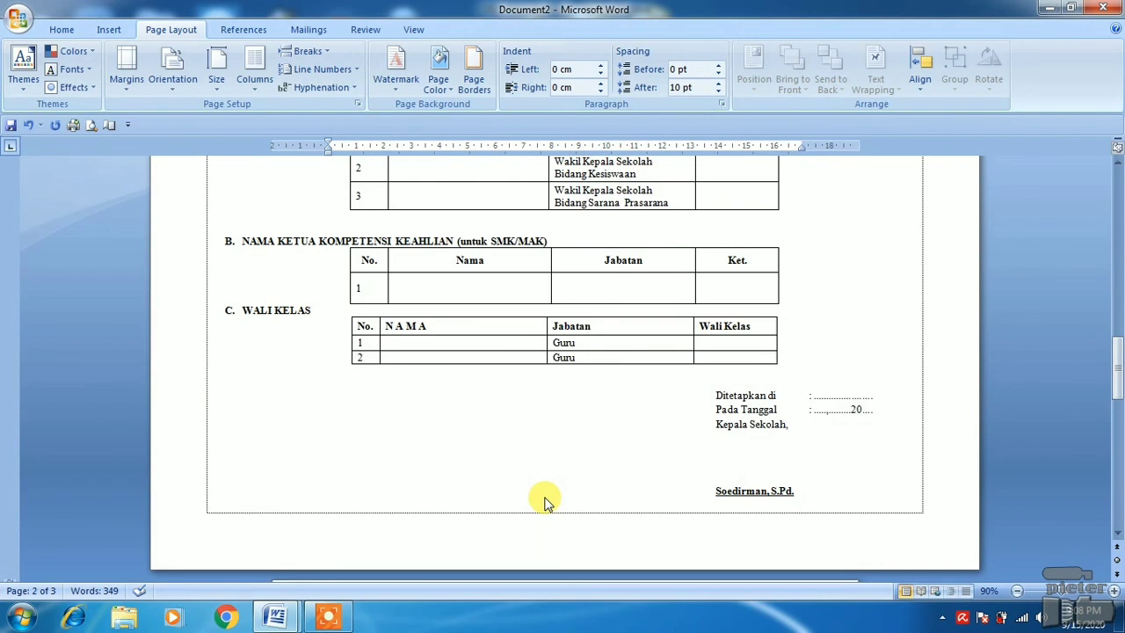